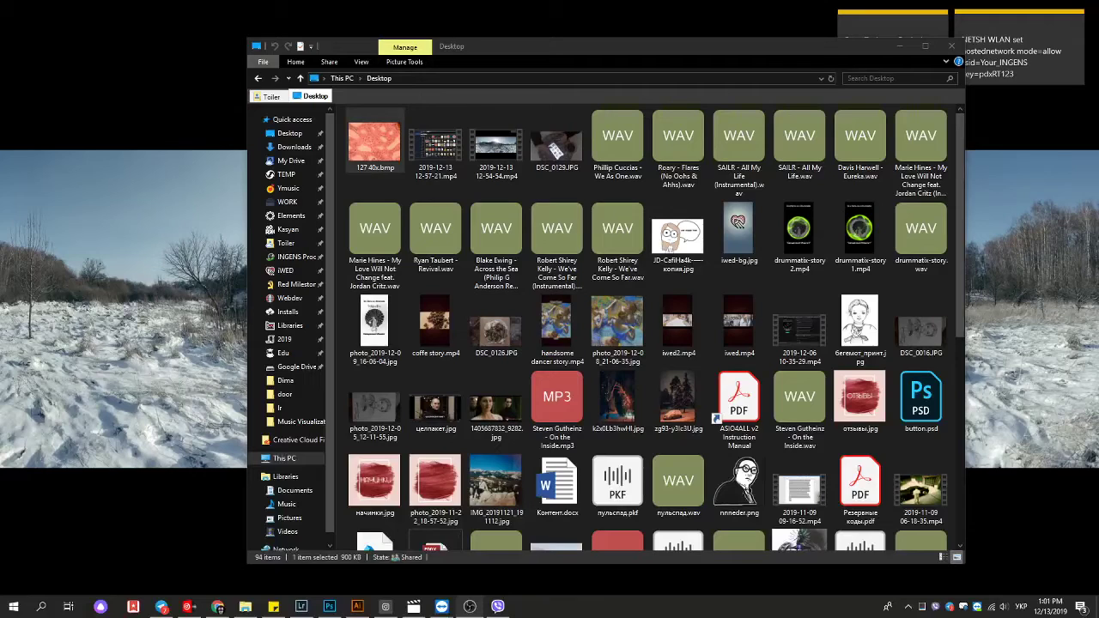
Open 127 40x.bmp from File Explorer in Adobe Photoshop CC 2019
click(367, 131)
right_click(372, 141)
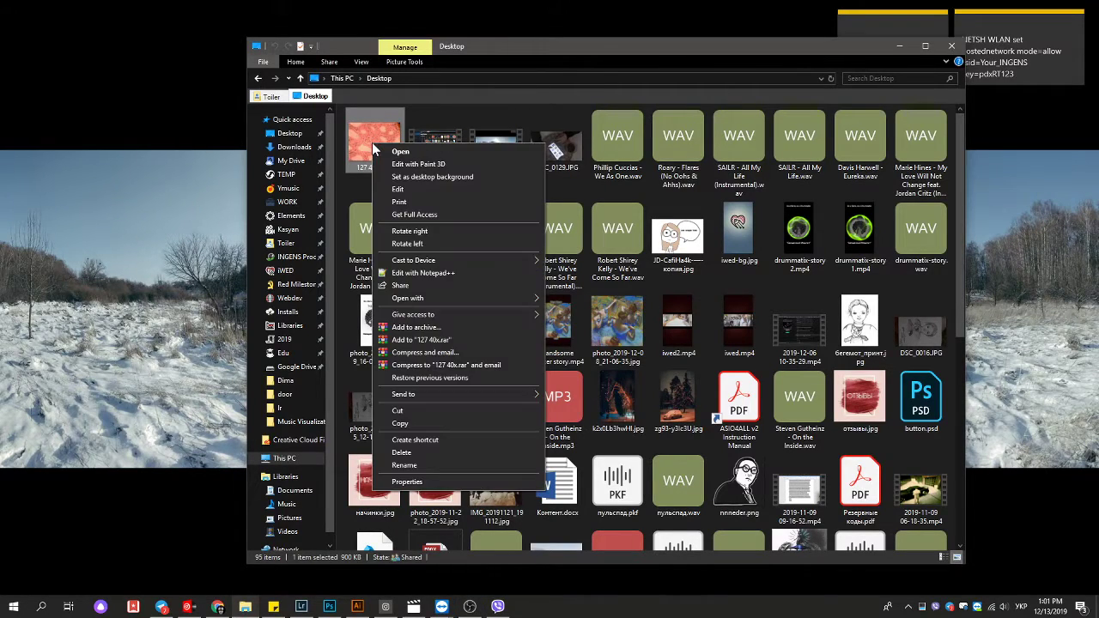
mouse_move(408, 298)
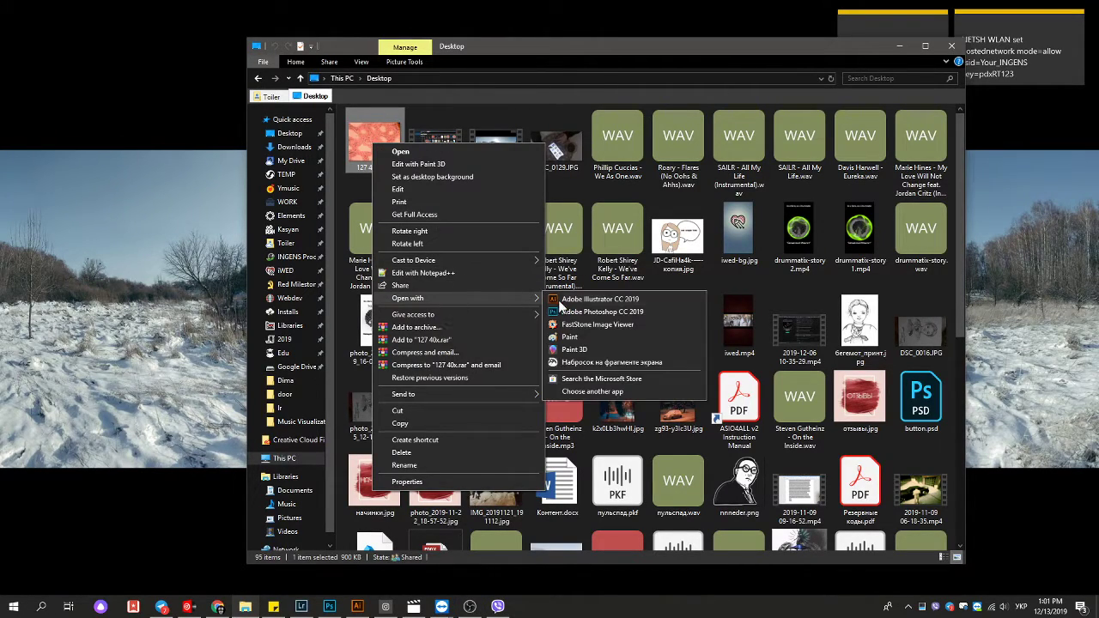
click(607, 312)
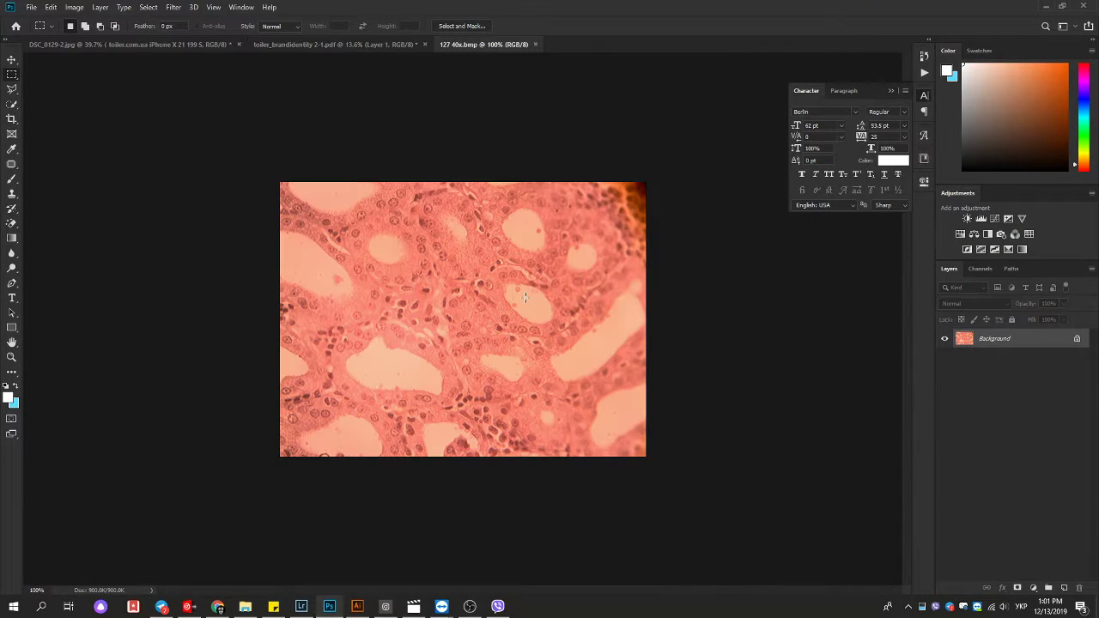
key(ctrl+alt+i)
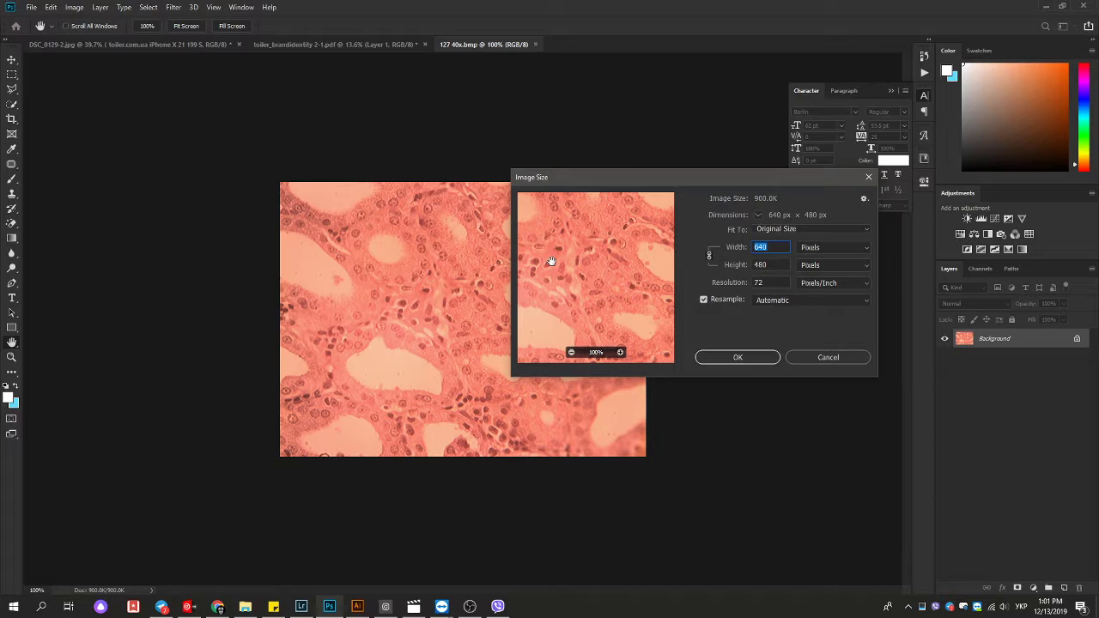
key(Escape)
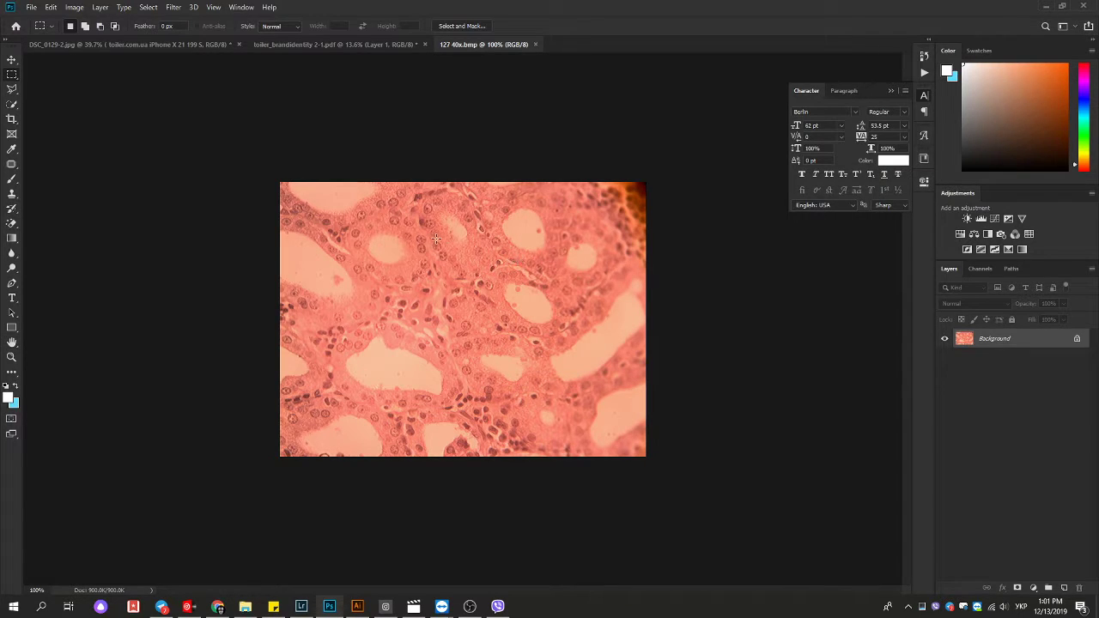
scroll(485, 270, up, 2)
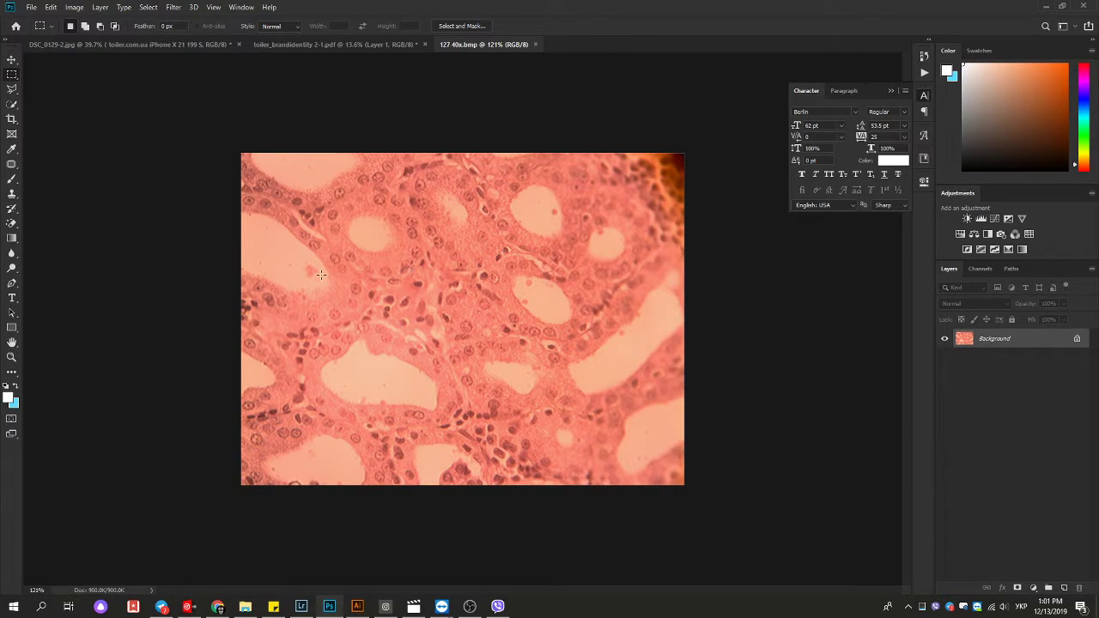
scroll(254, 246, up, 3)
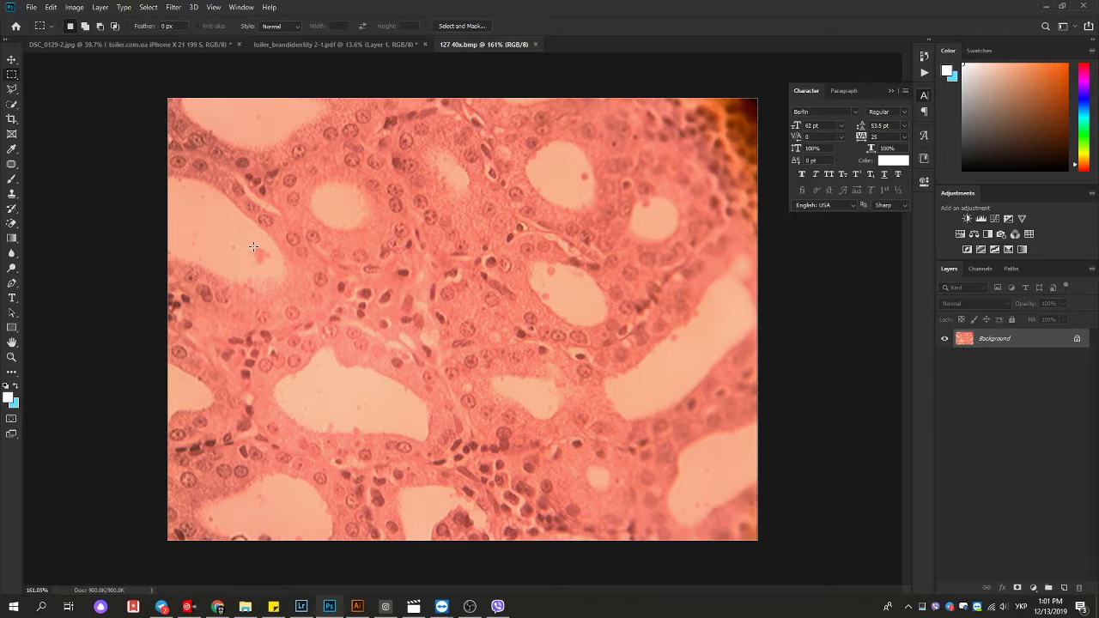
scroll(254, 246, down, 2)
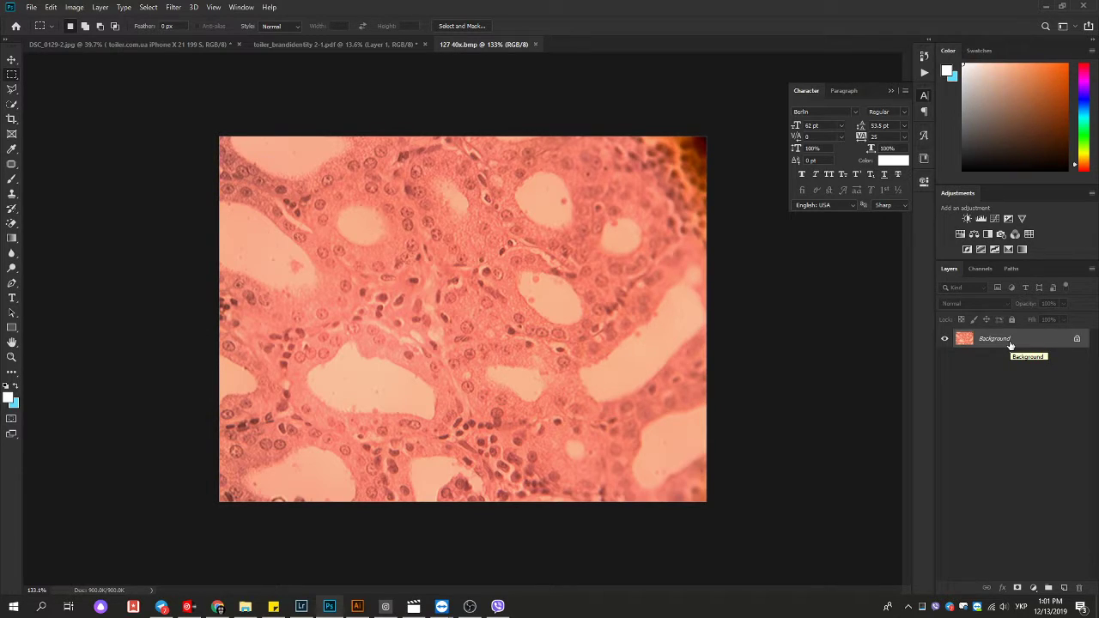
Duplicate the Background layer with Ctrl+J, creating Layer 1 above it
drag(1010, 344, 1009, 340)
key(ctrl+j)
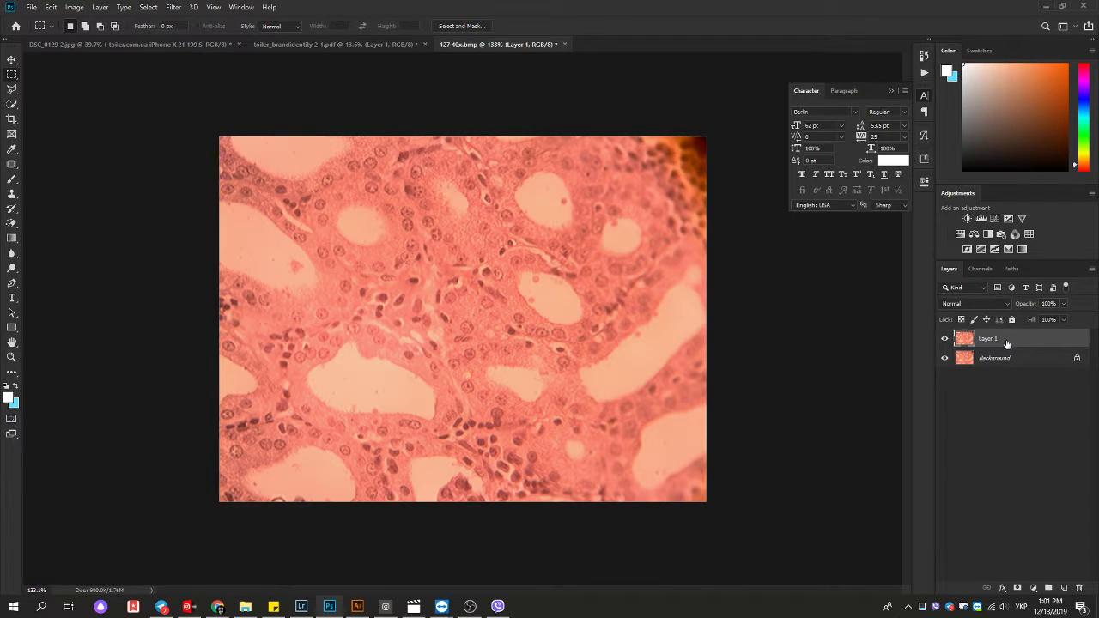
key(Delete)
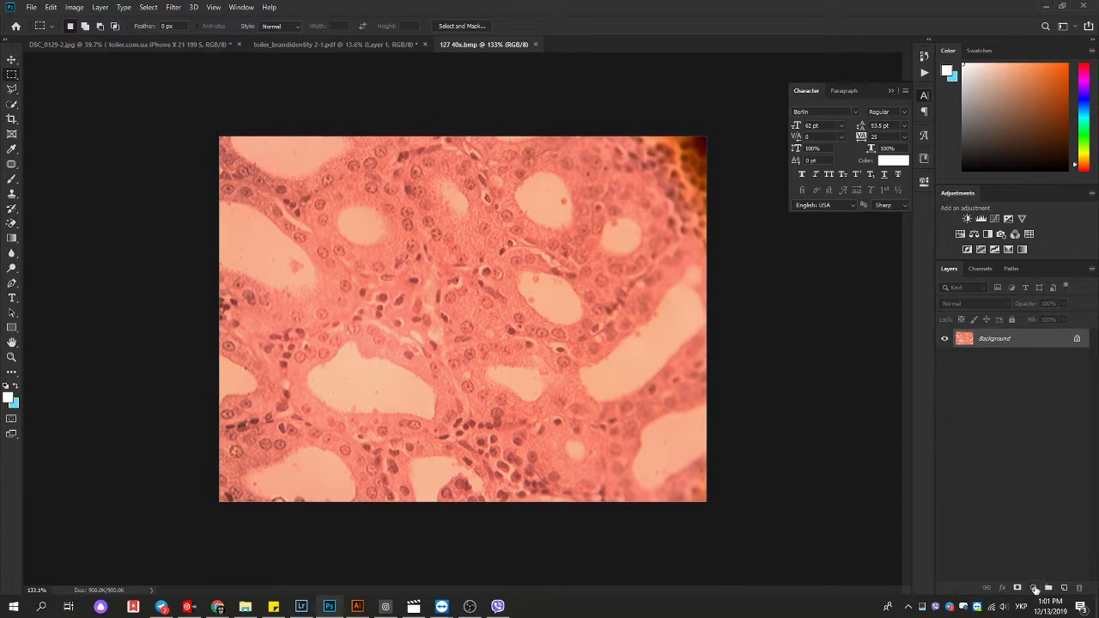
click(1033, 588)
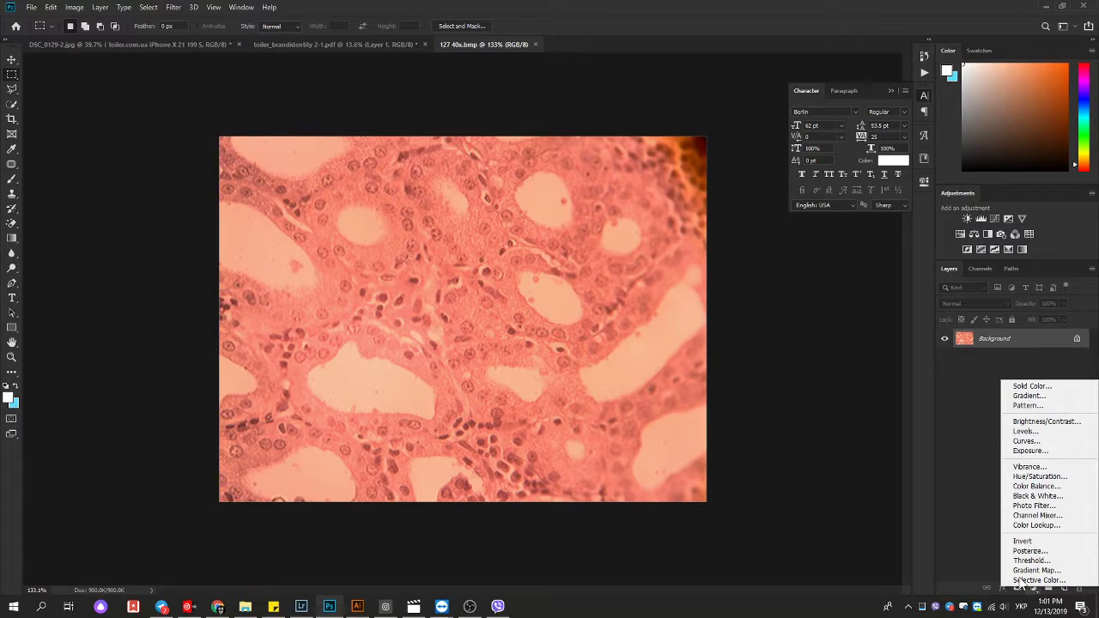
click(977, 552)
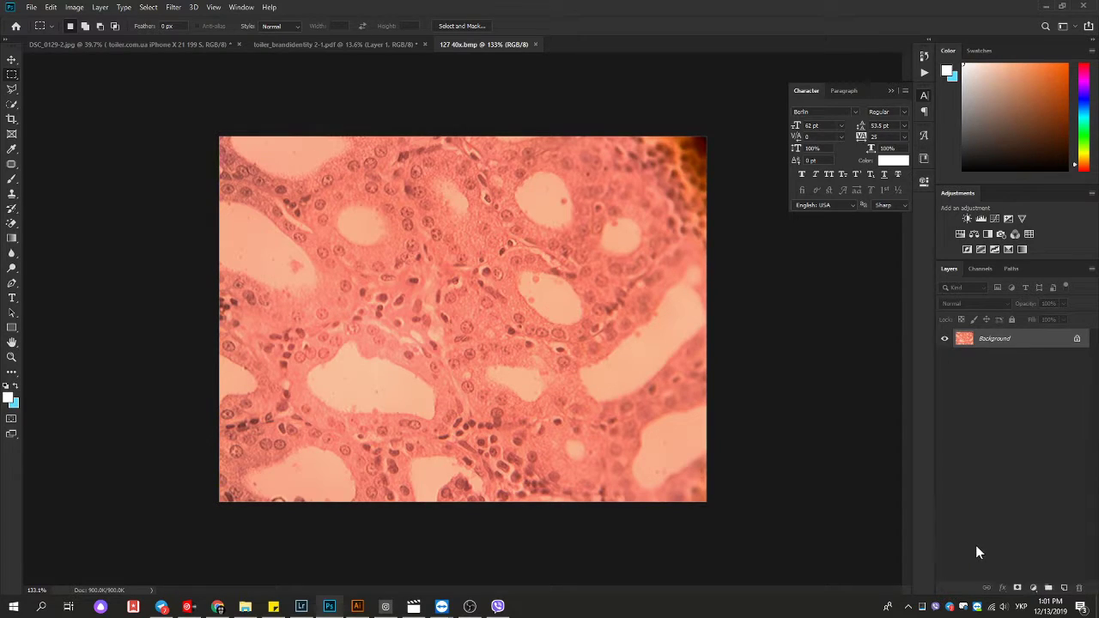
right_click(1006, 342)
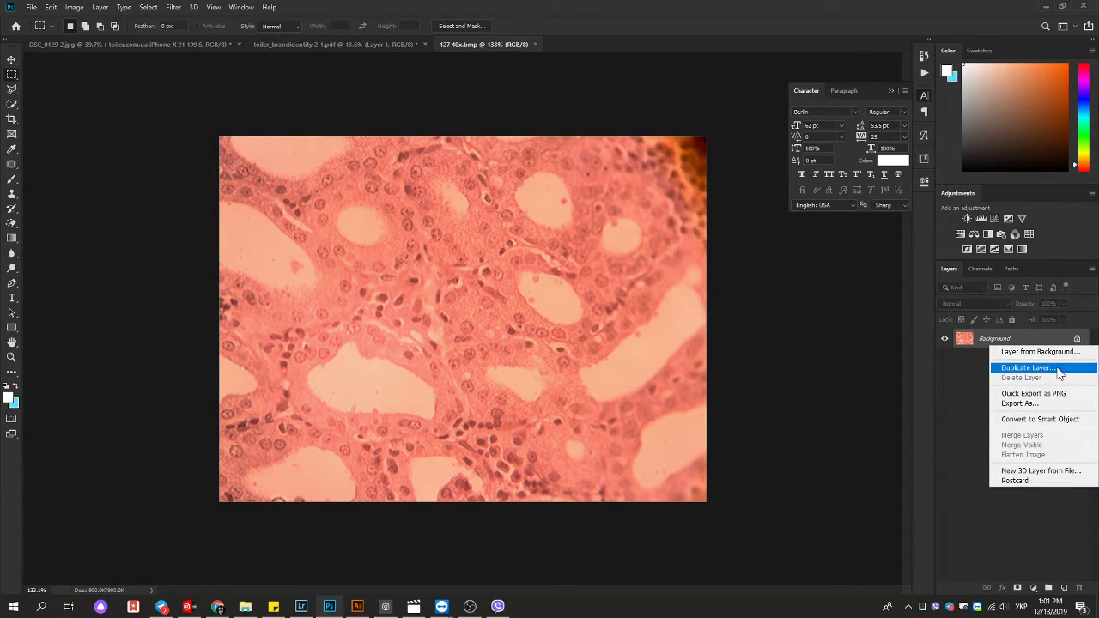
right_click(1019, 337)
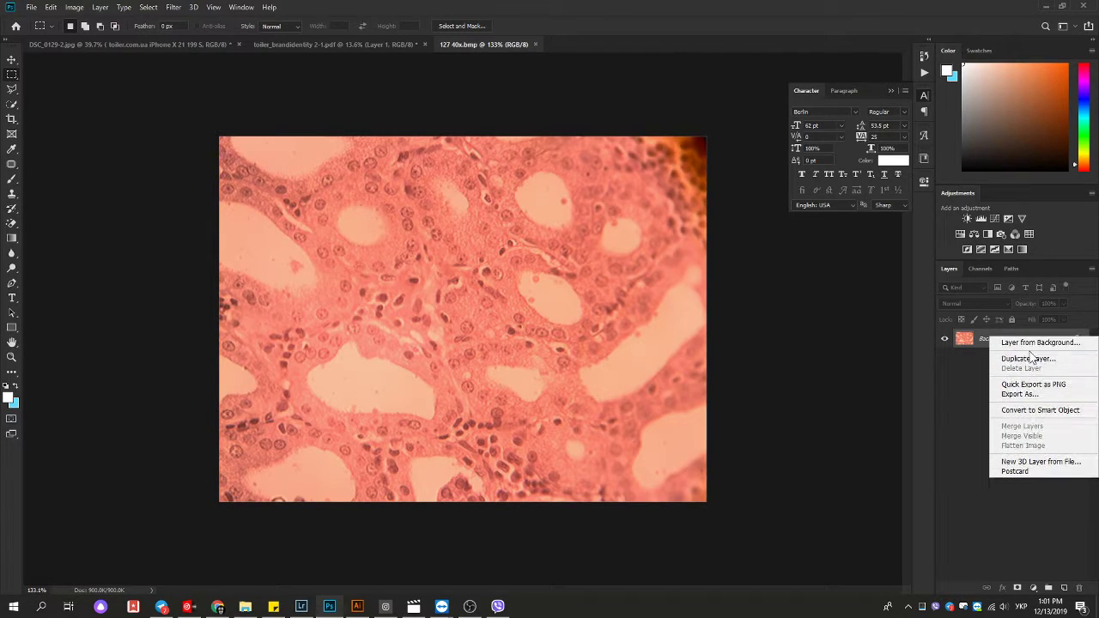
click(962, 369)
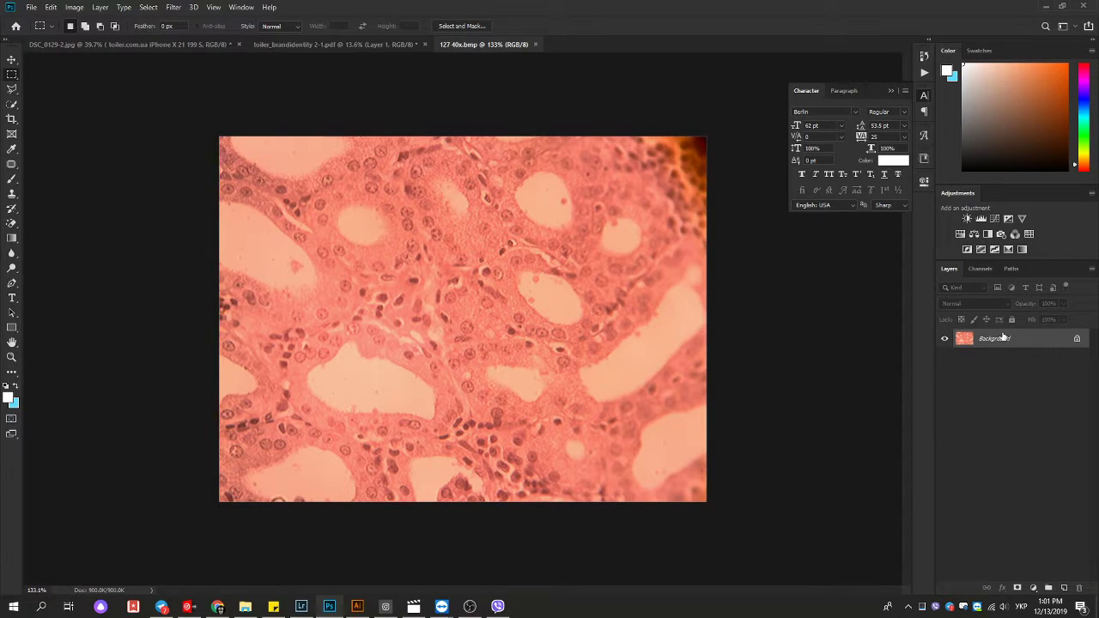
key(ctrl+j)
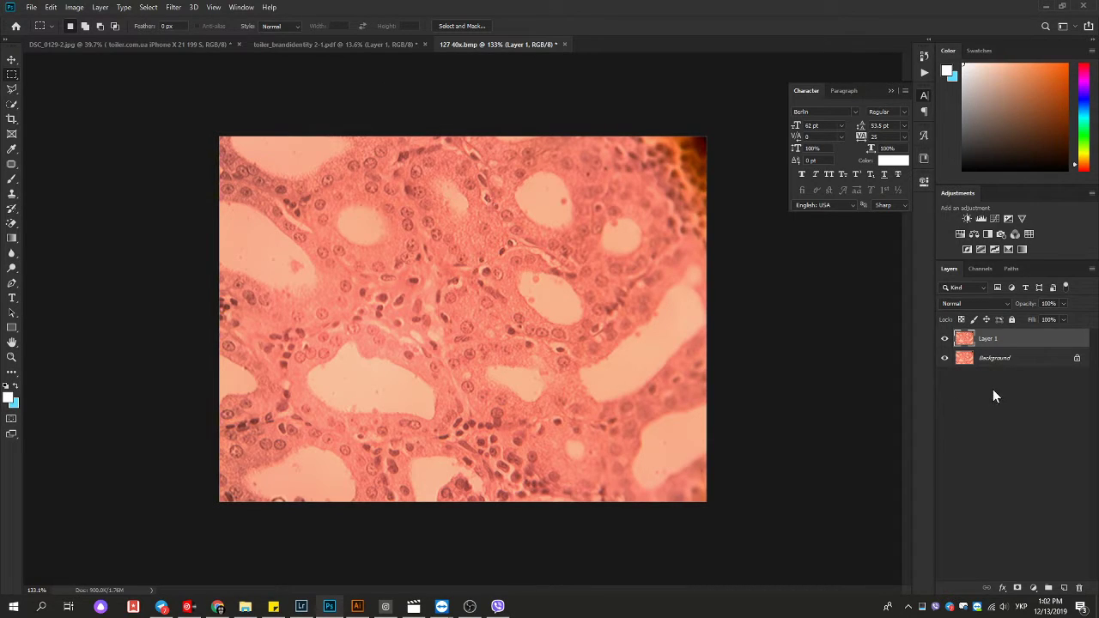
Apply a High Pass filter with about a 2.7-pixel radius to Layer 1
click(176, 8)
mouse_move(182, 235)
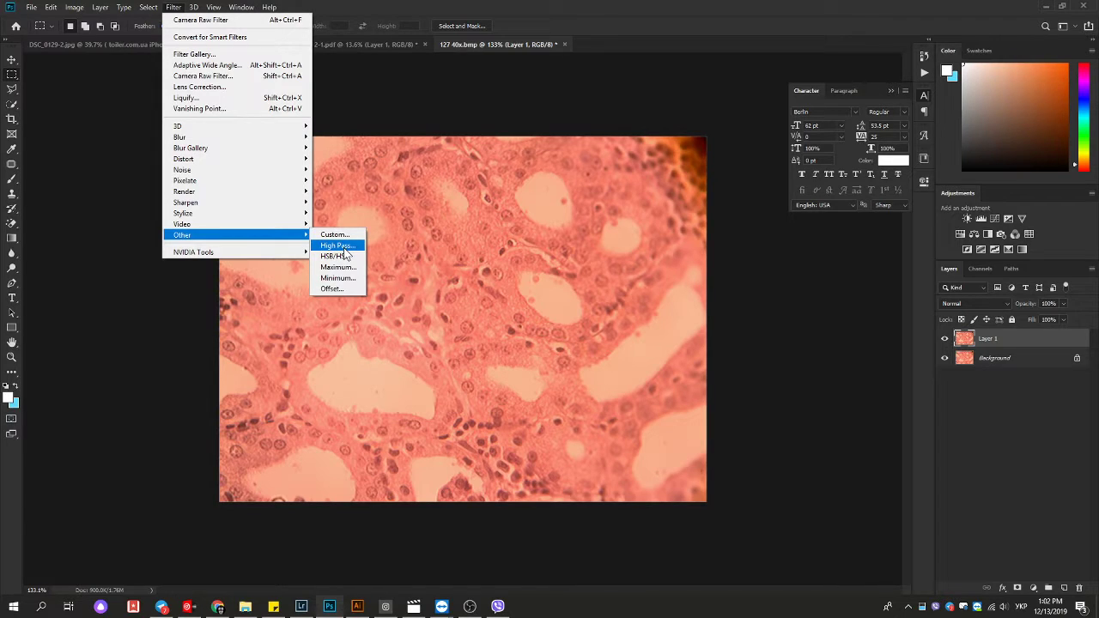
click(344, 248)
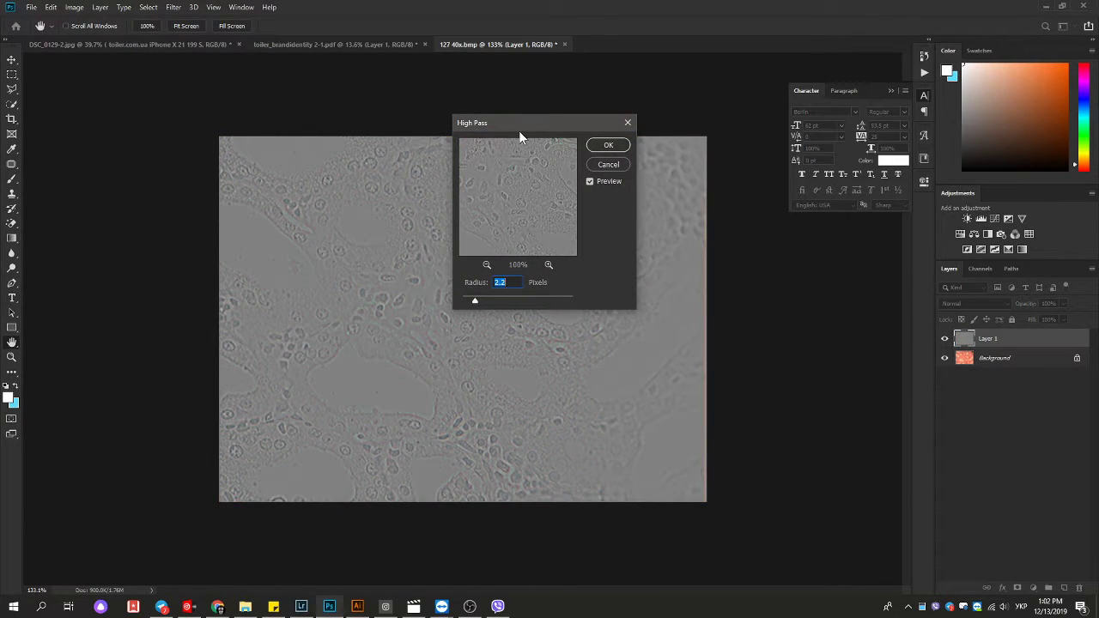
drag(519, 131, 433, 112)
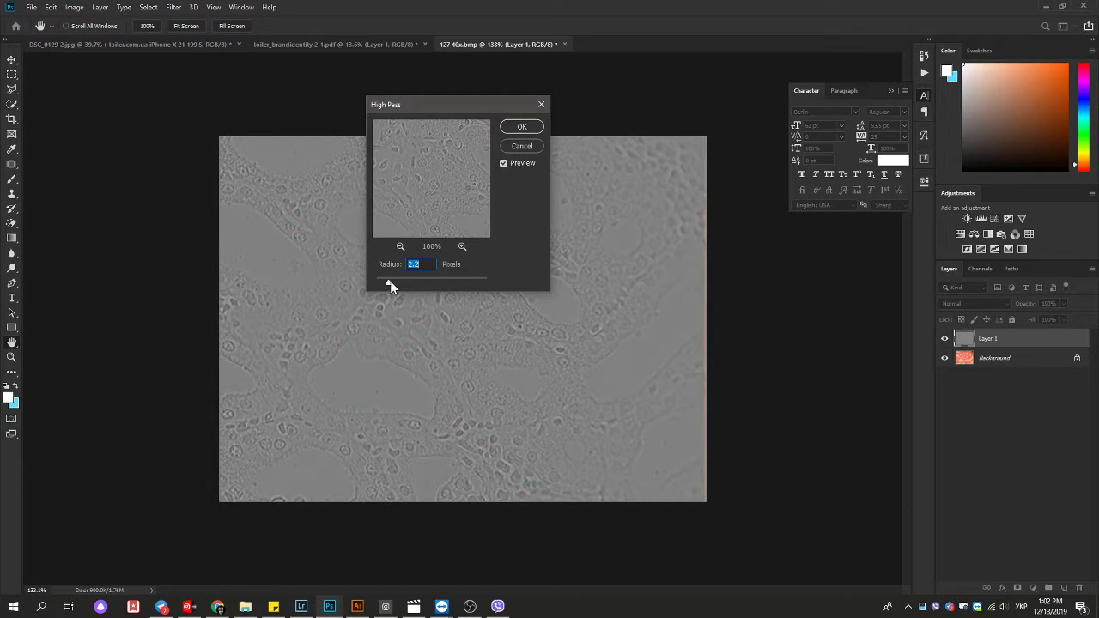
drag(398, 280, 398, 279)
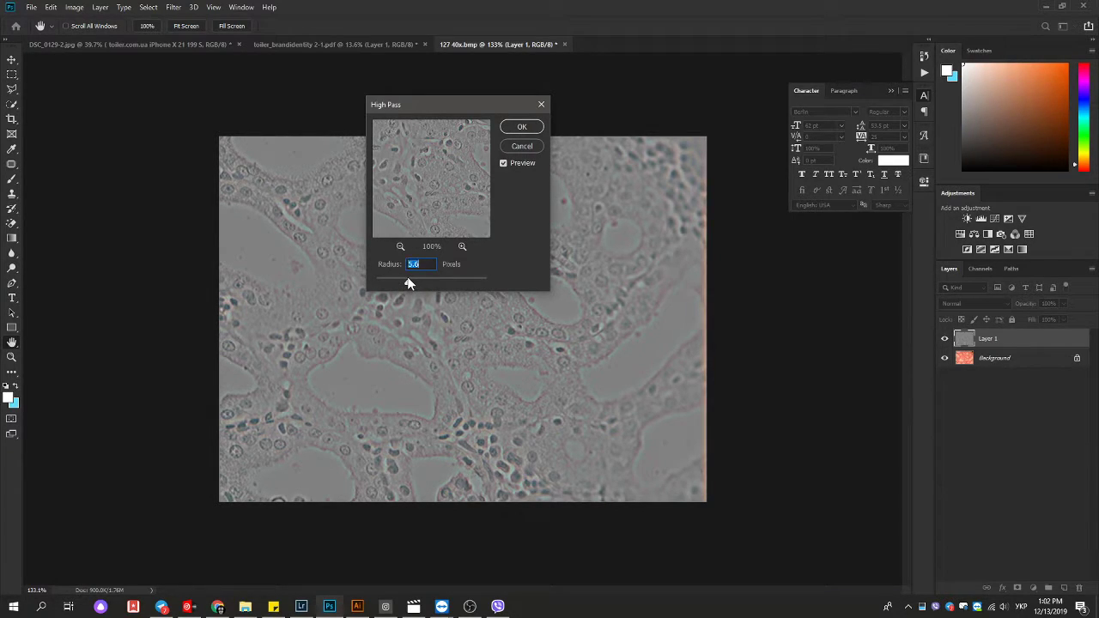
drag(417, 278, 429, 279)
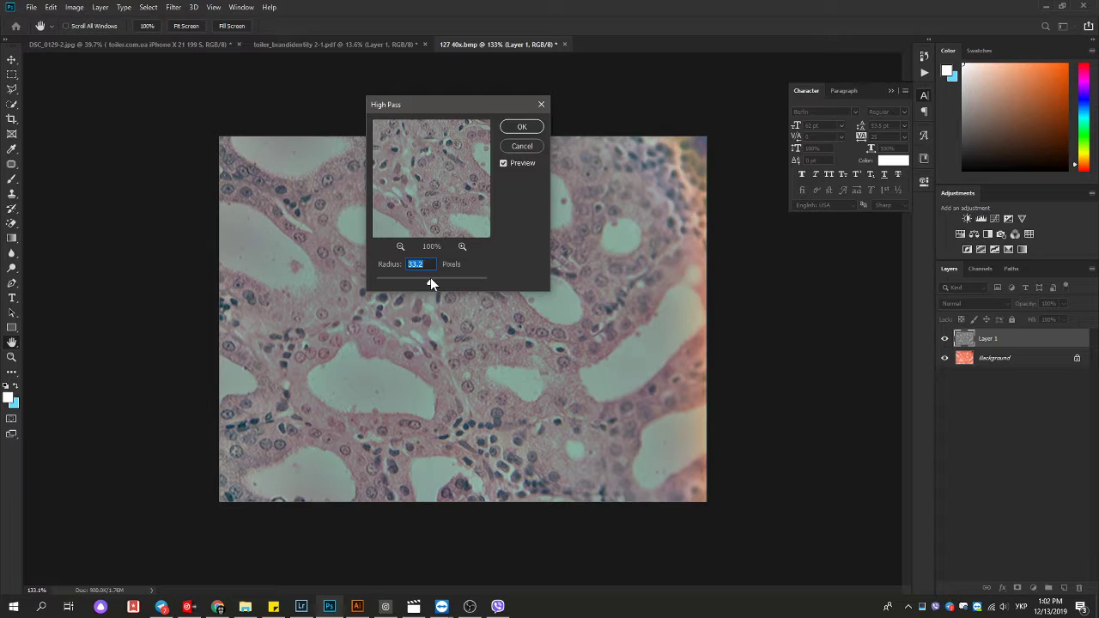
drag(435, 279, 398, 280)
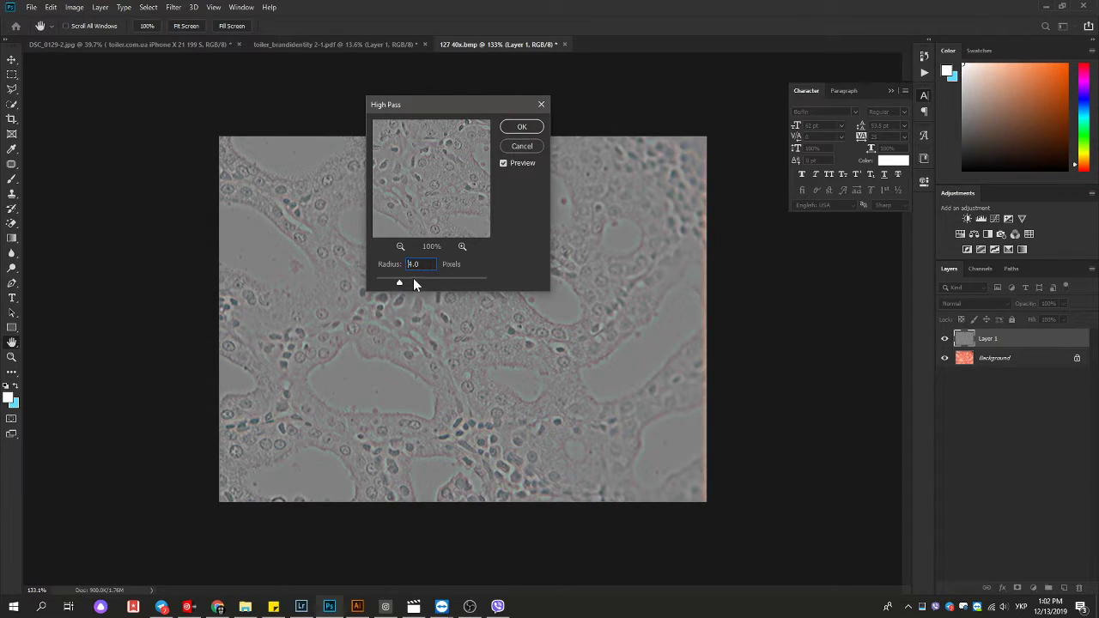
drag(392, 286, 393, 284)
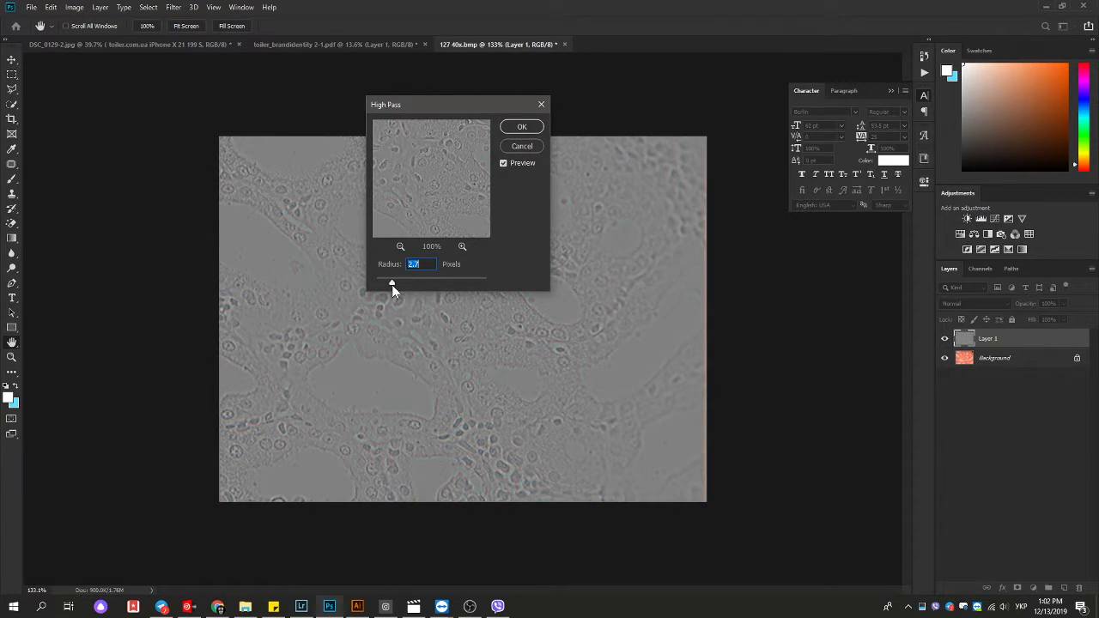
click(509, 127)
Set Layer 1 to Overlay blend mode, hide it, and select the Background layer
click(969, 304)
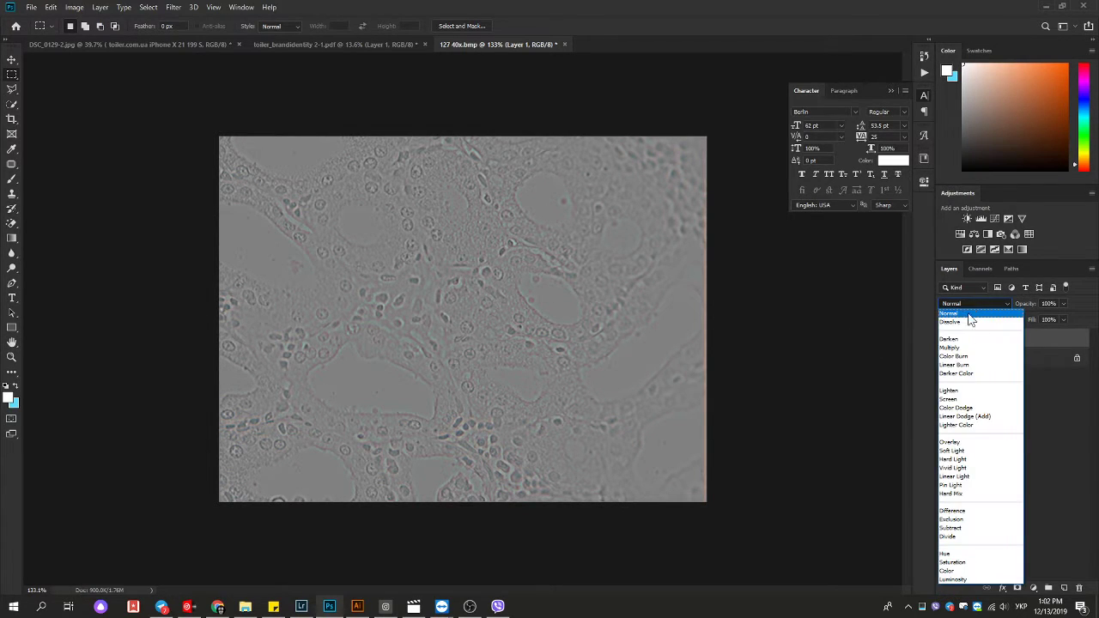
click(975, 443)
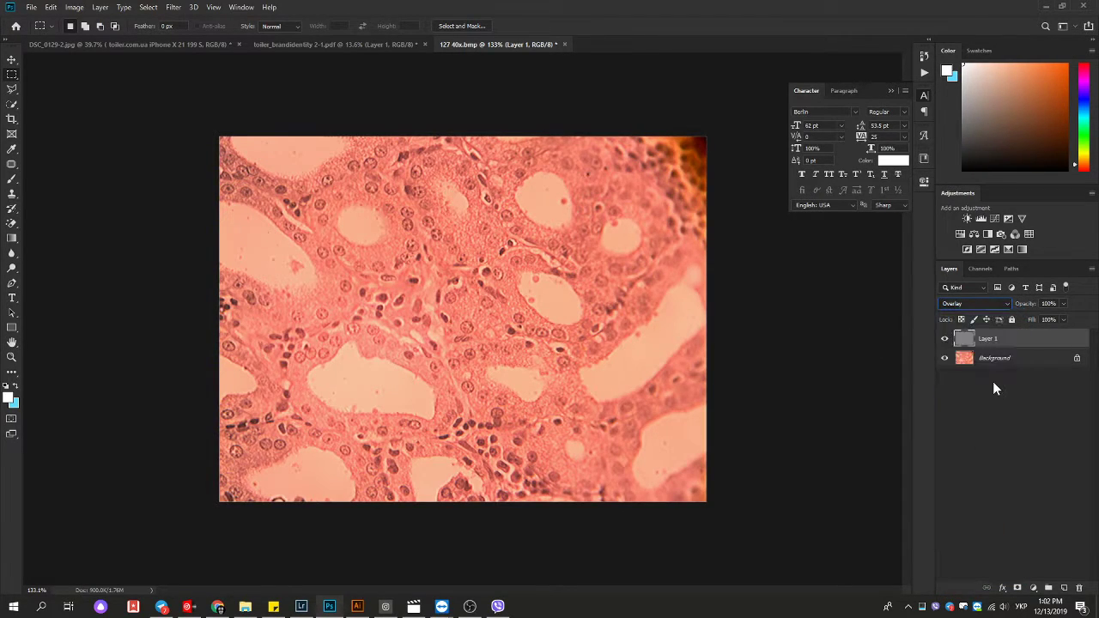
click(976, 305)
click(975, 305)
click(944, 340)
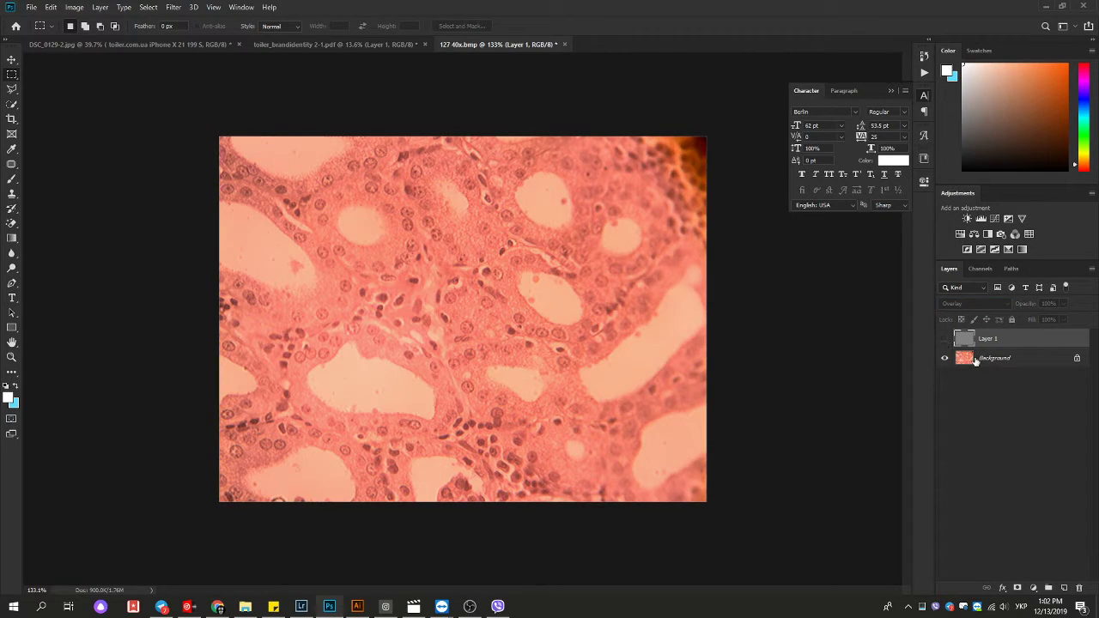
click(994, 365)
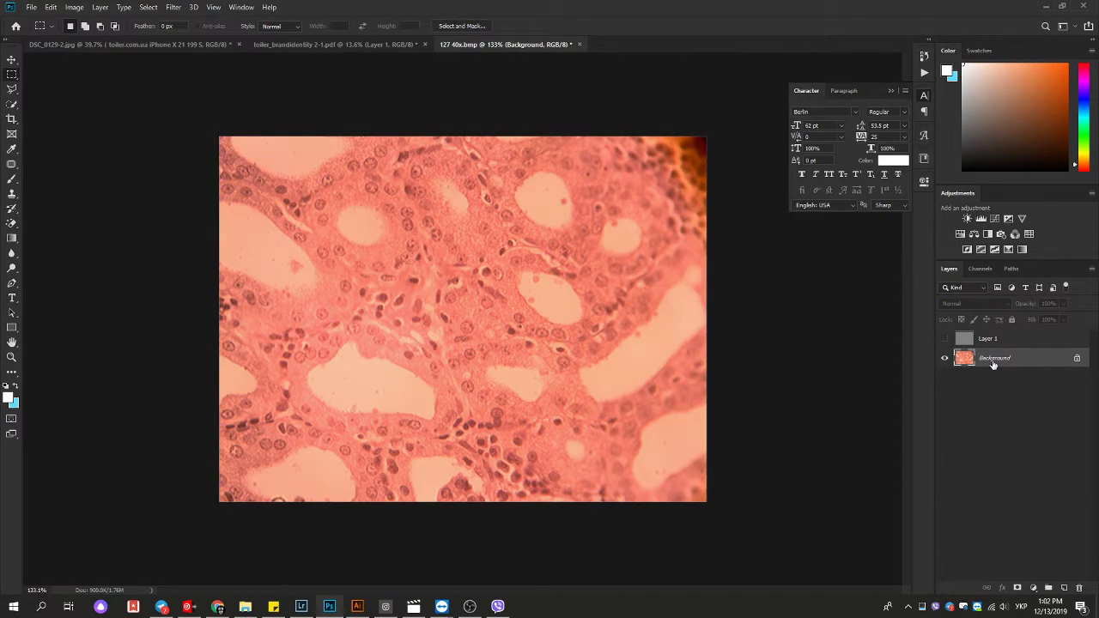
Duplicate the Background and apply a 9.6-pixel High Pass filter to the copy
key(ctrl+j)
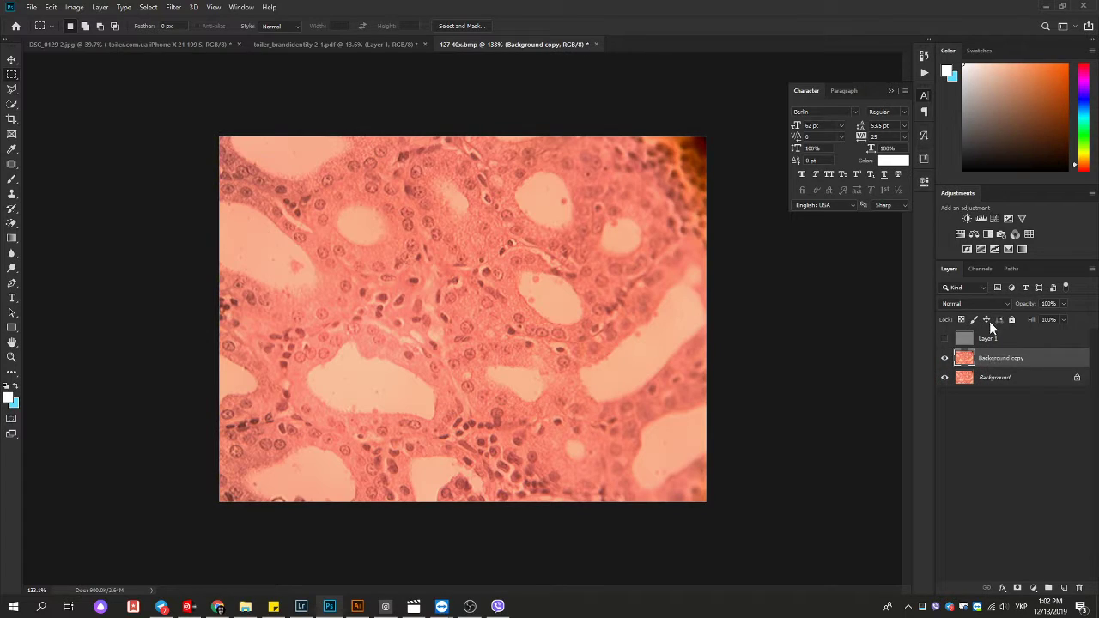
click(176, 8)
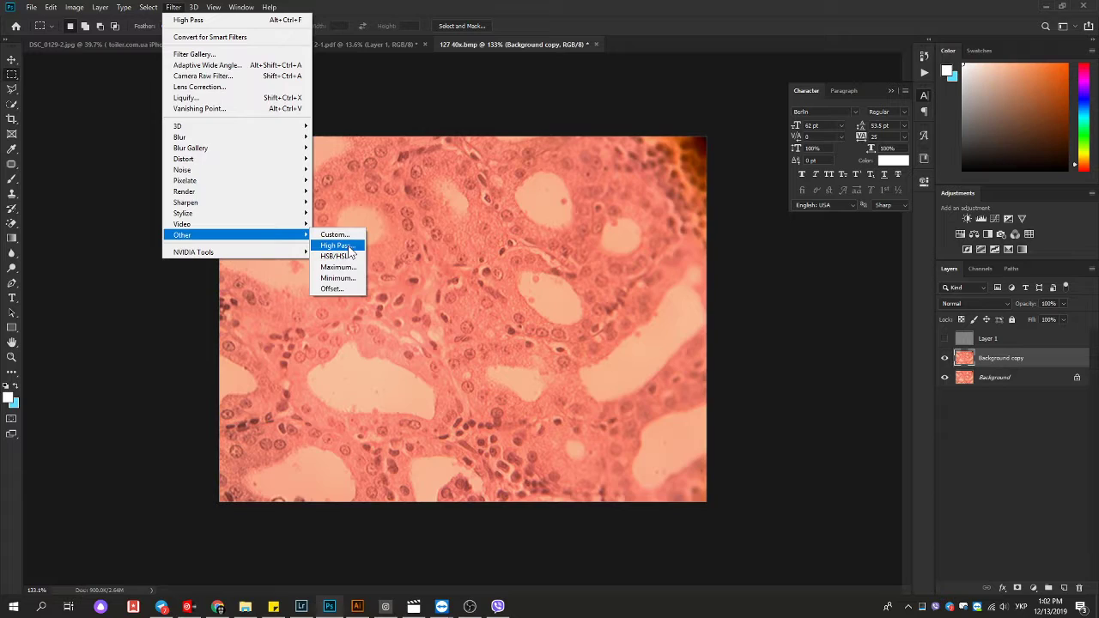
click(336, 246)
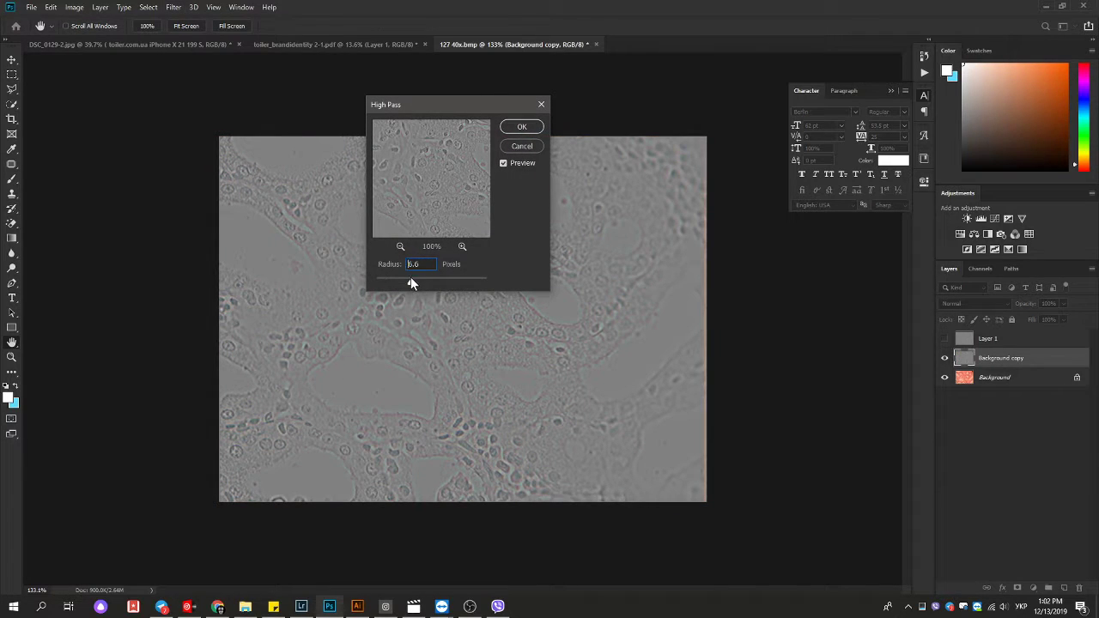
click(410, 280)
click(419, 278)
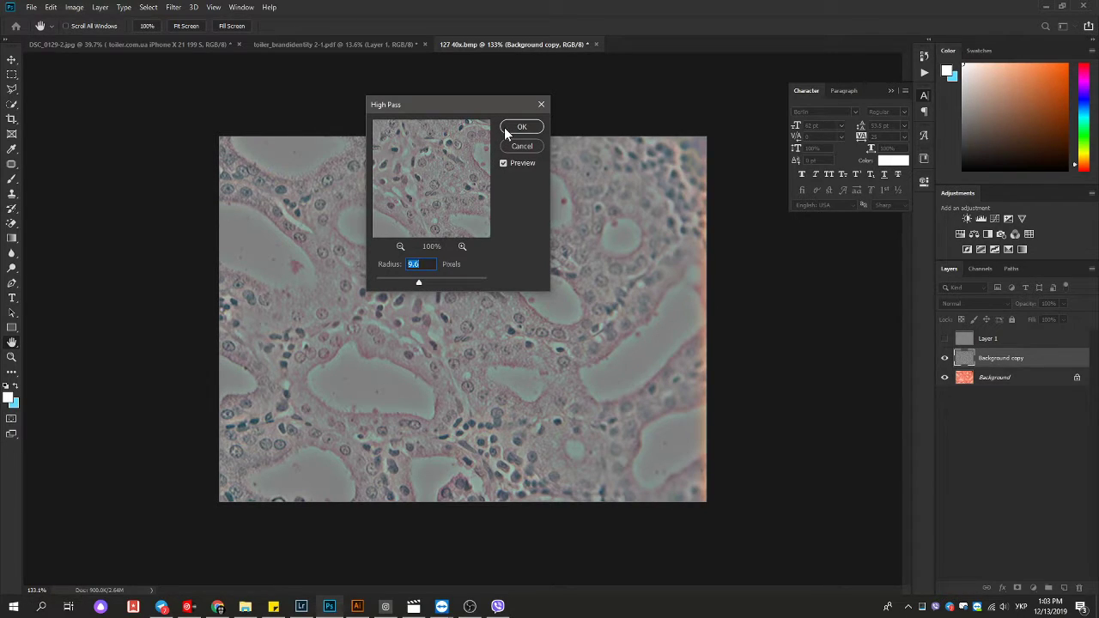
click(505, 129)
Switch the Background copy layer's blend mode to Overlay
click(974, 303)
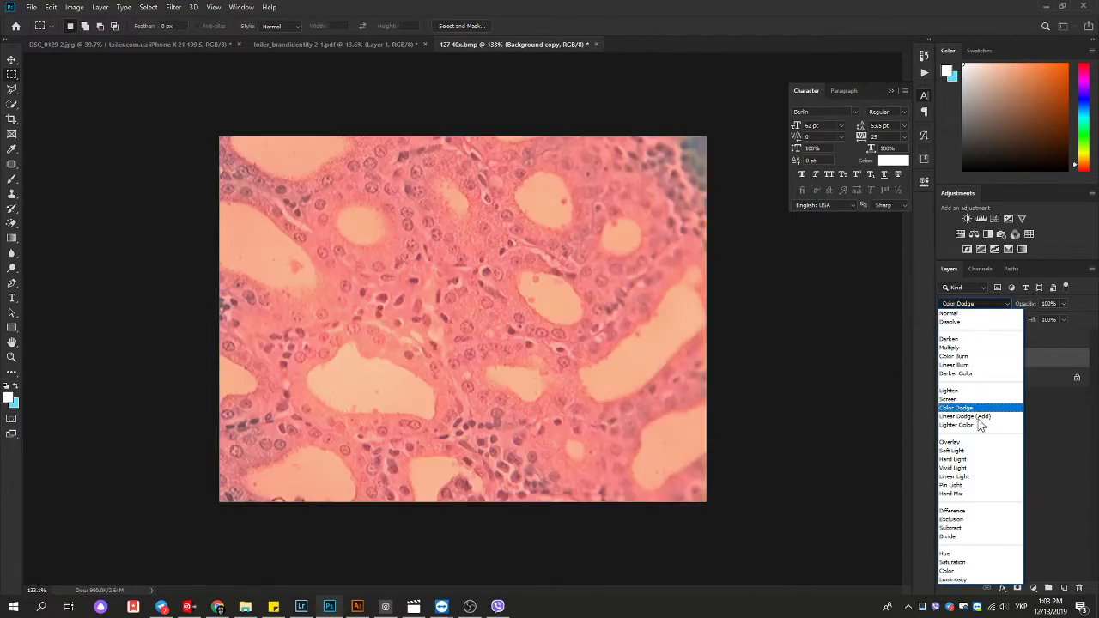
click(977, 440)
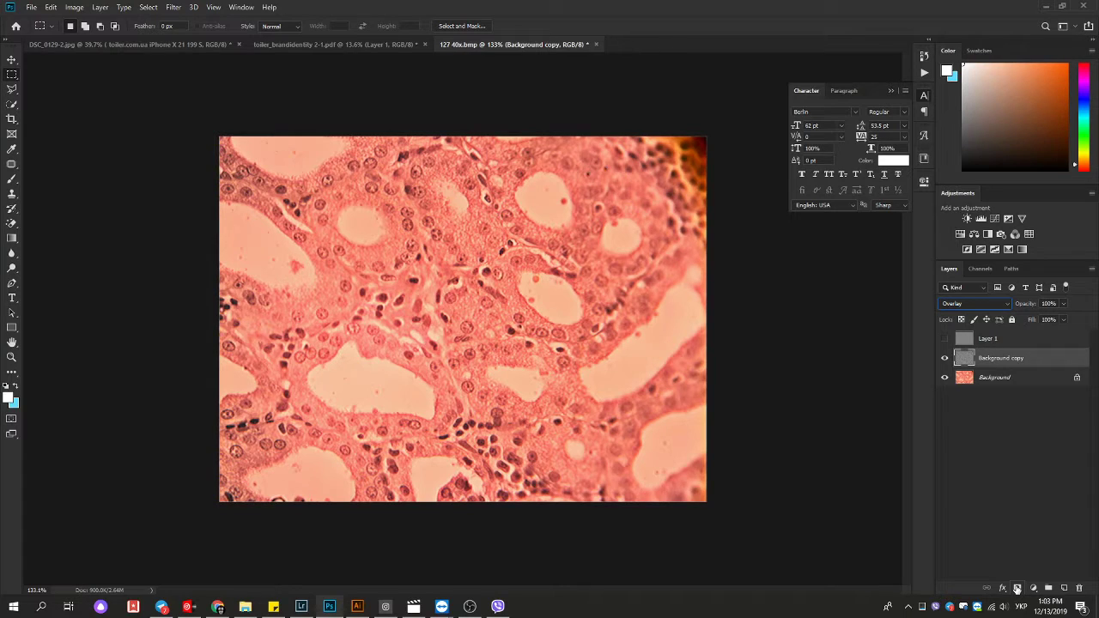
Add black hide-all layer masks to Background copy and Layer 1
click(1017, 589)
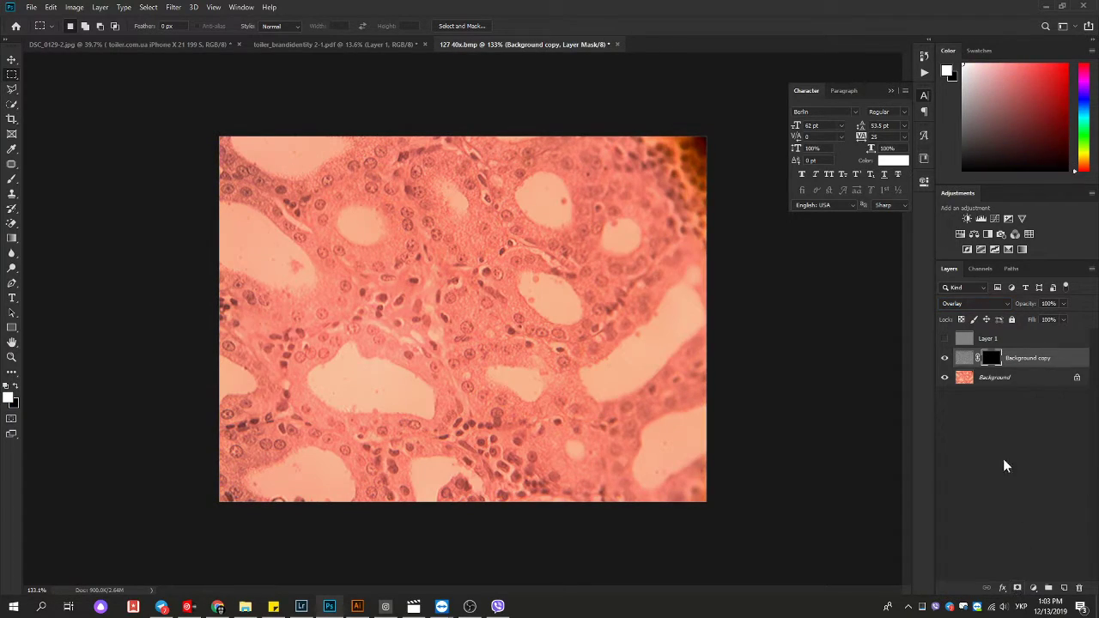
click(988, 339)
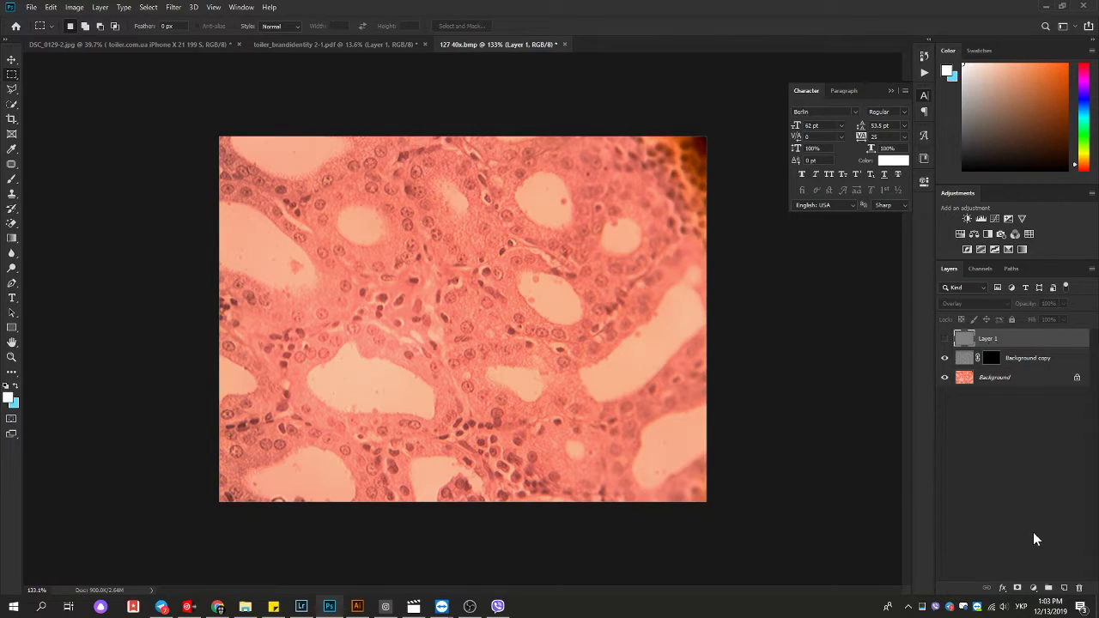
alt+click(1017, 590)
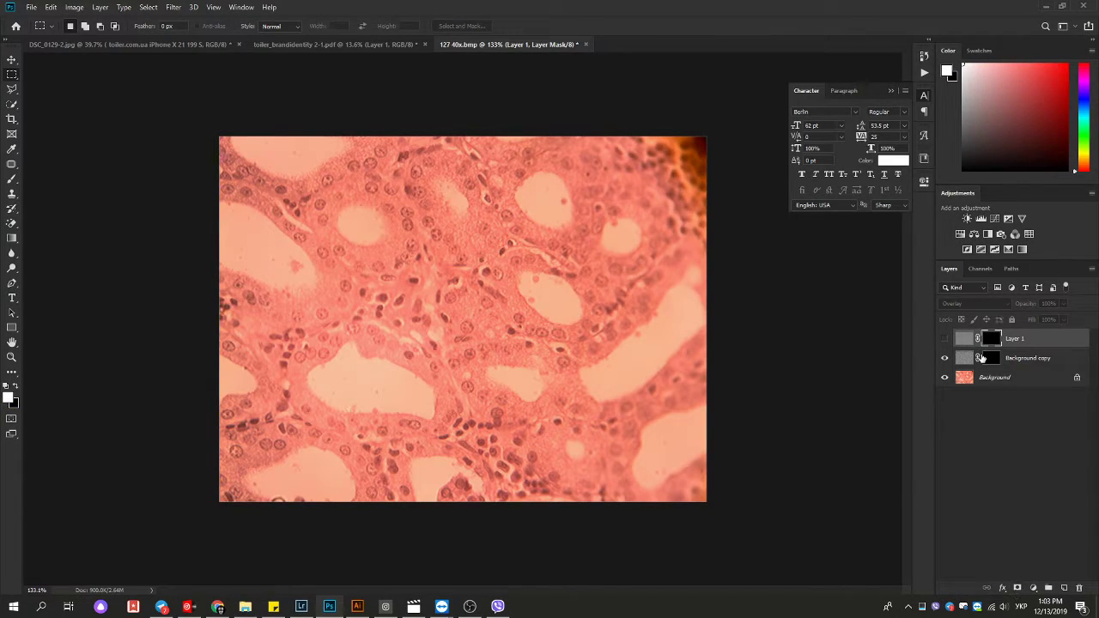
Preview Background copy's mask on its own, then target that mask for painting
click(970, 357)
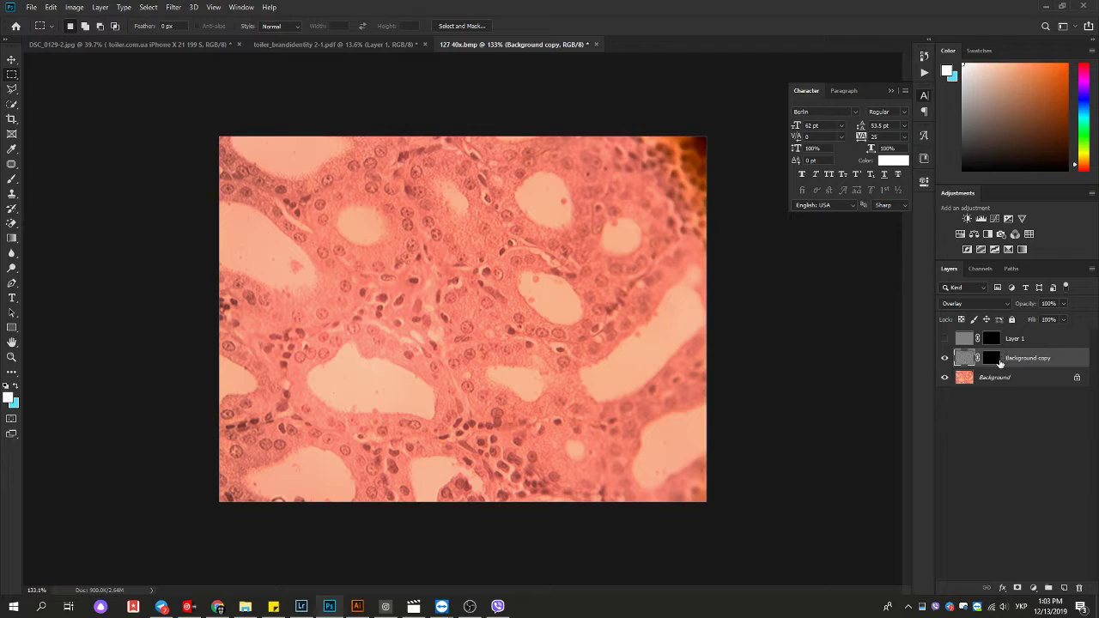
click(992, 359)
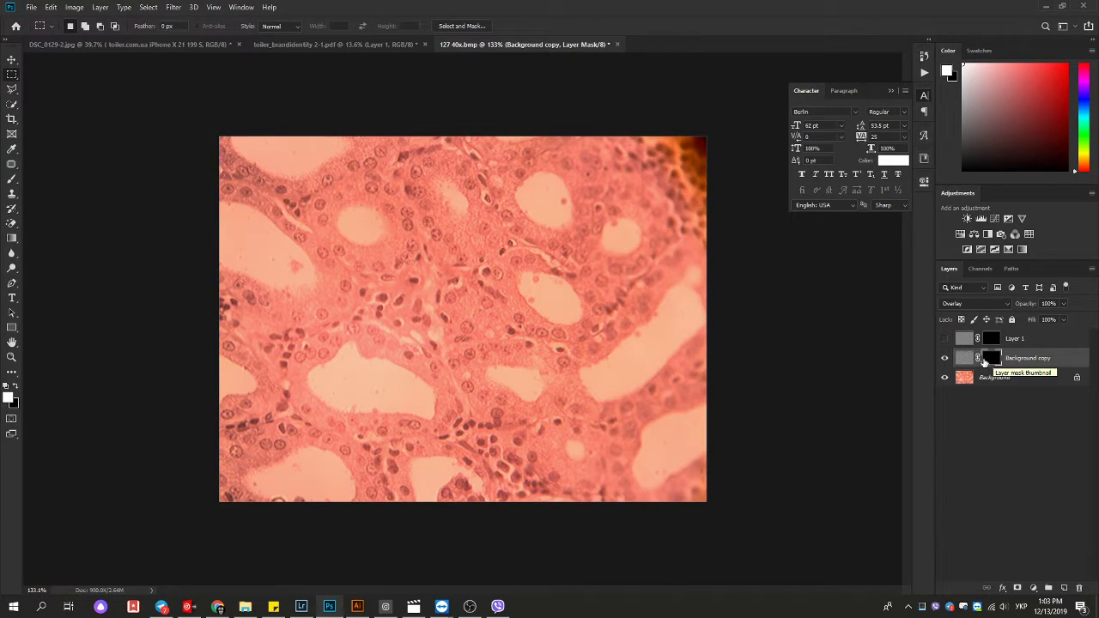
click(959, 360)
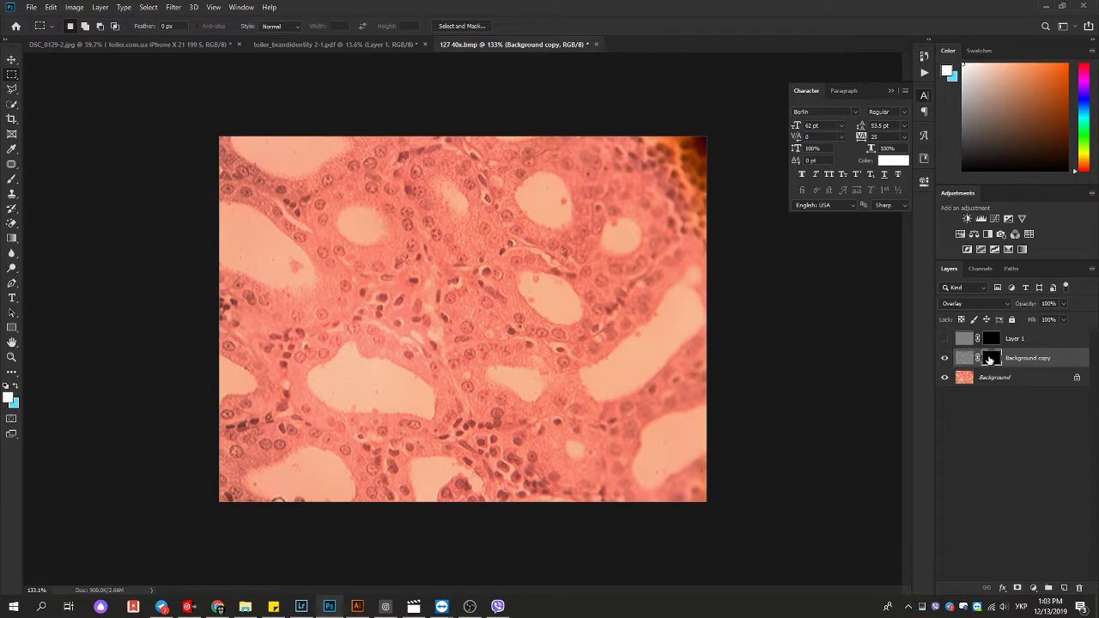
click(991, 360)
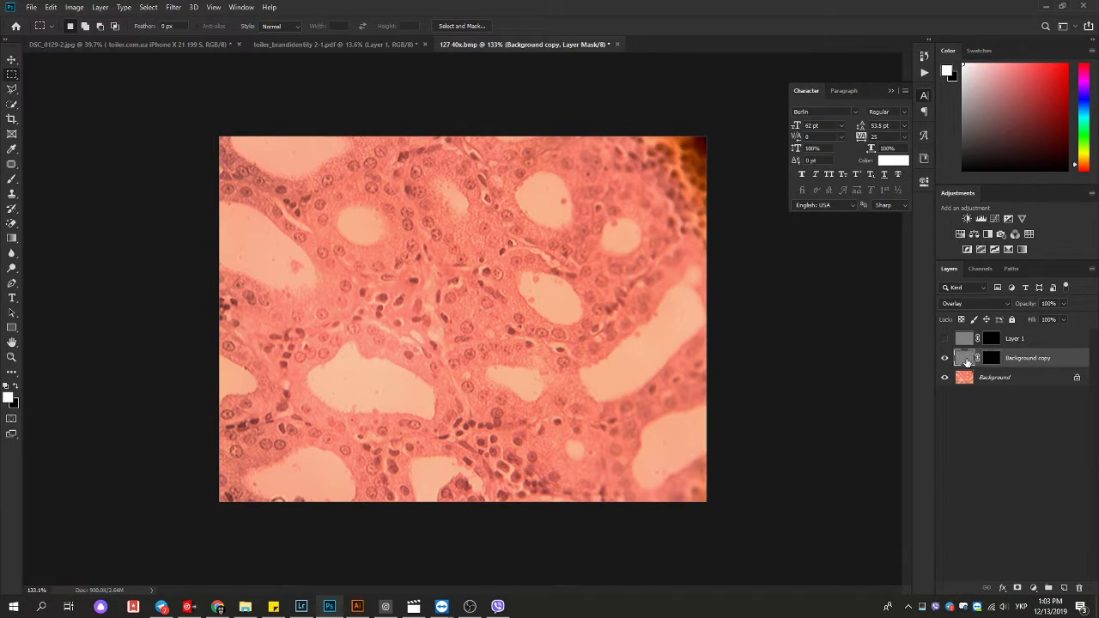
click(964, 361)
click(993, 359)
alt+click(992, 359)
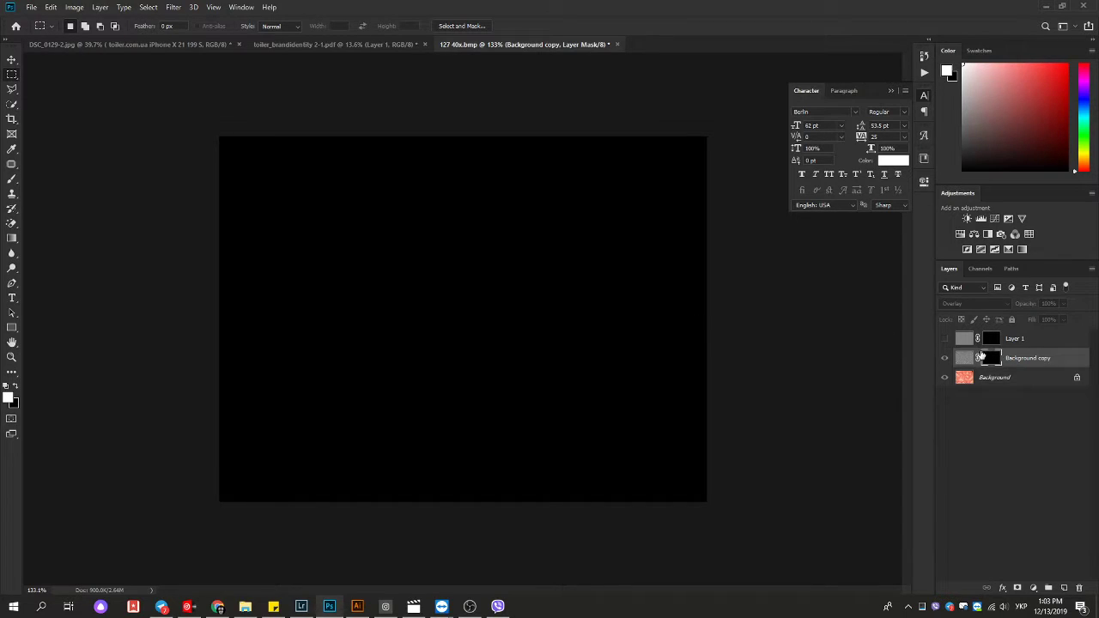
click(967, 359)
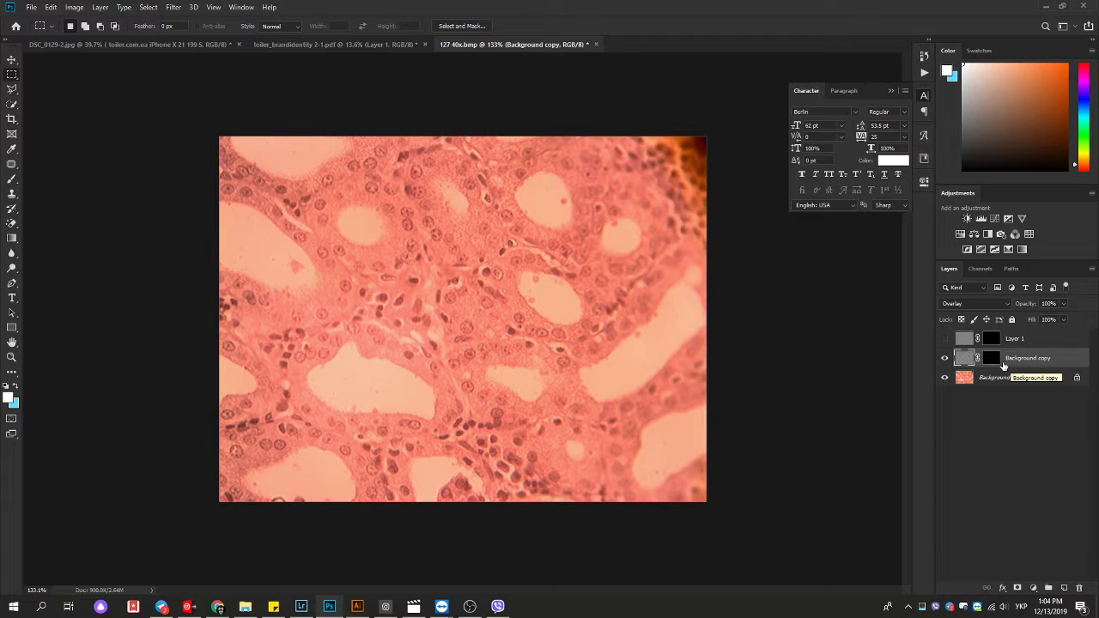
click(994, 362)
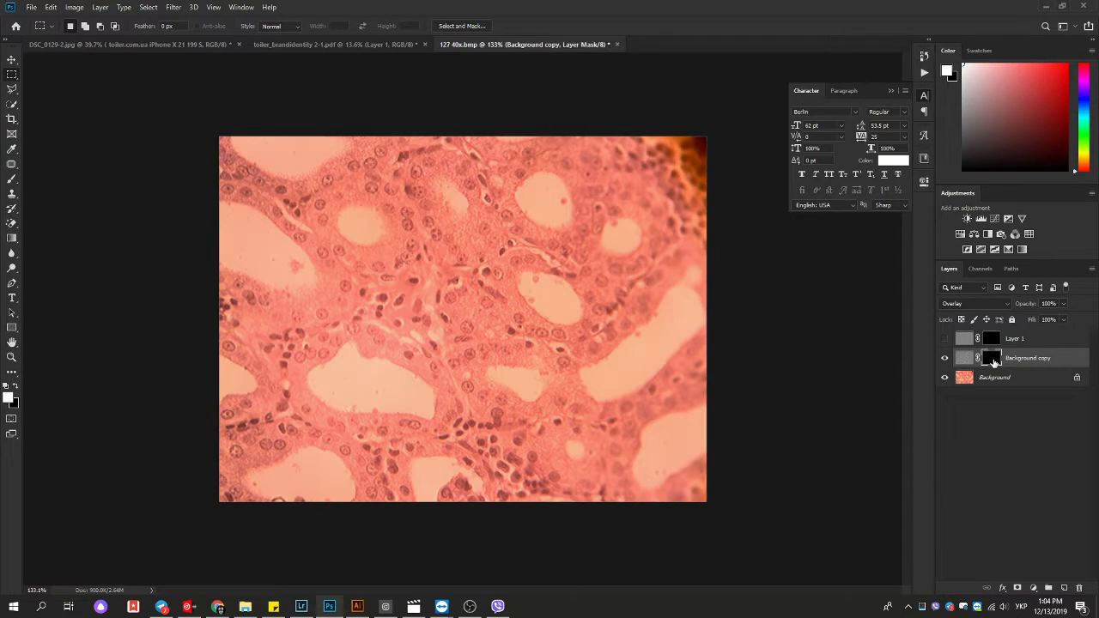
Paint white along the right edge of Background copy's mask with a 125 px very soft brush
key(b)
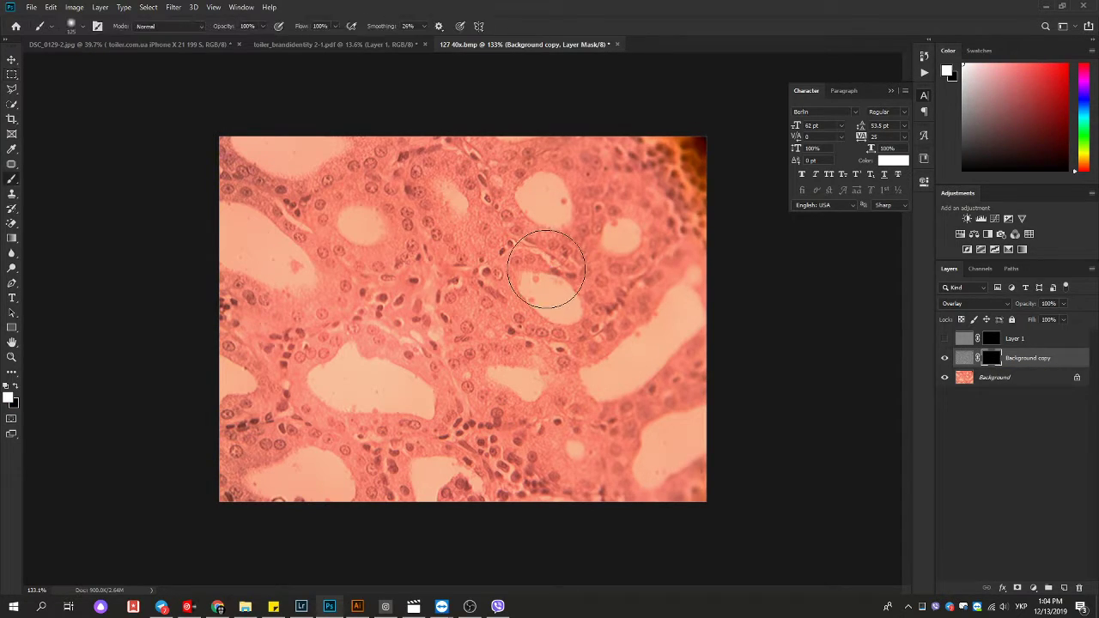
click(12, 178)
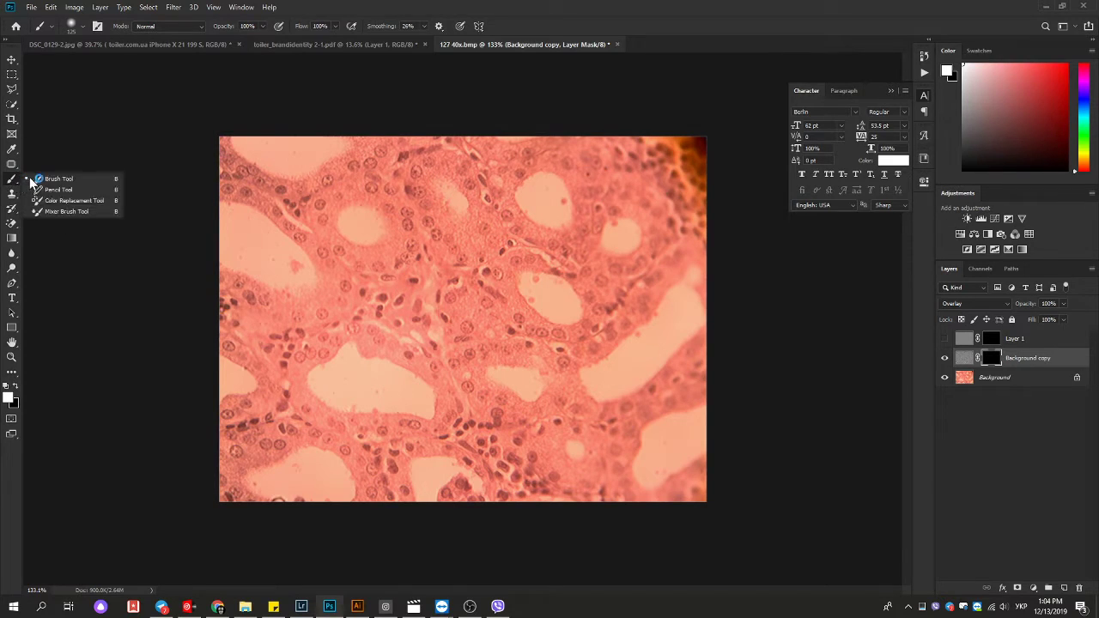
right_click(602, 251)
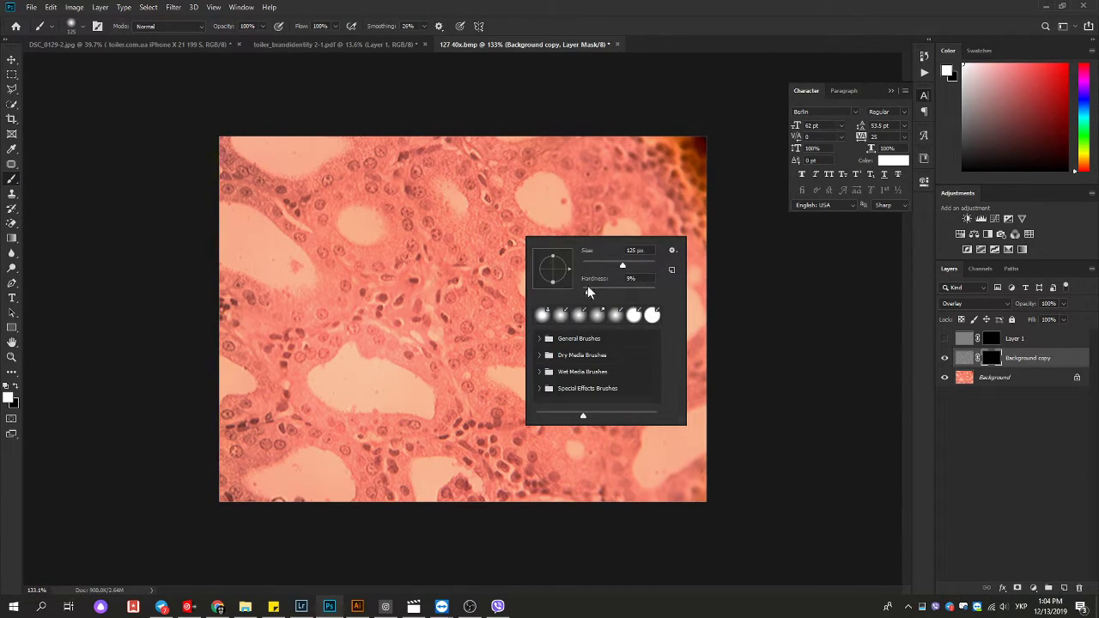
drag(591, 292, 585, 293)
click(807, 400)
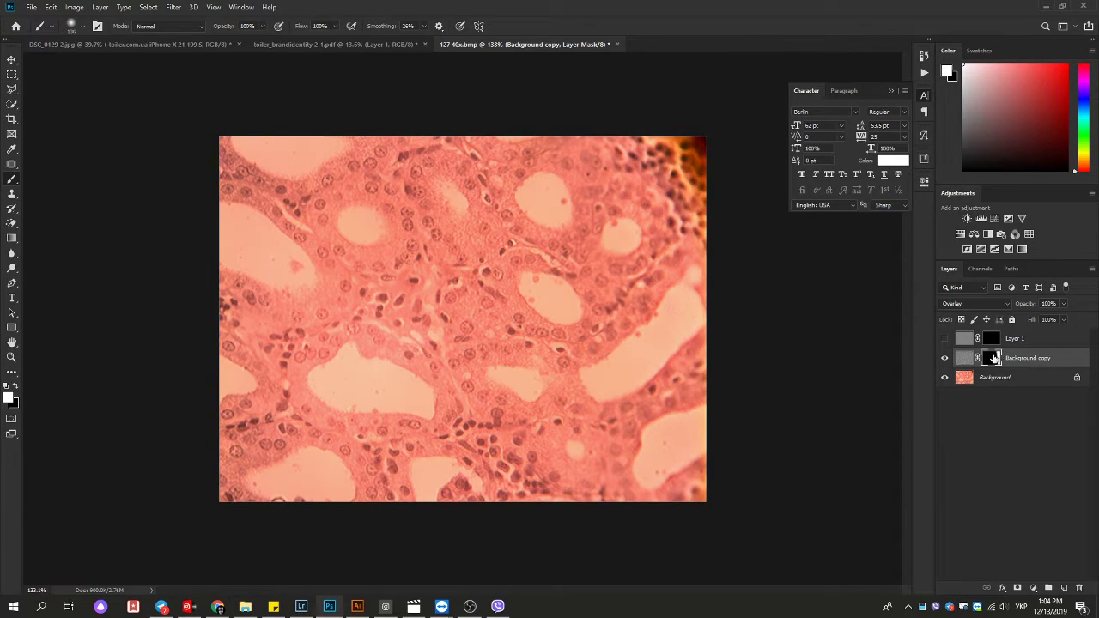
alt+click(997, 358)
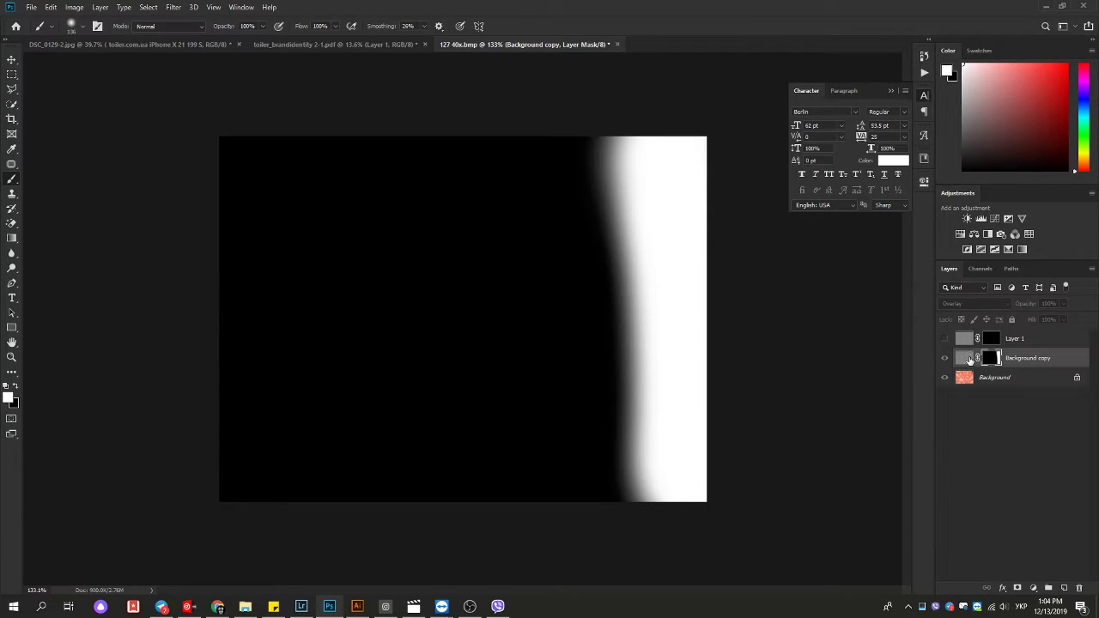
click(965, 358)
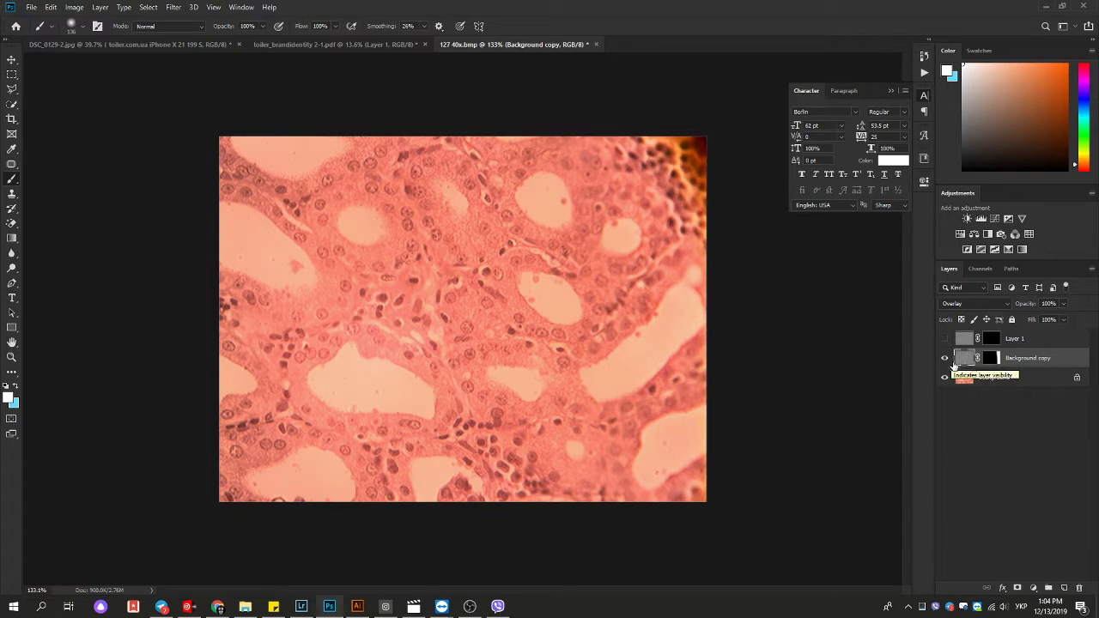
Toggle Background copy's visibility to compare the image before and after sharpening
click(954, 359)
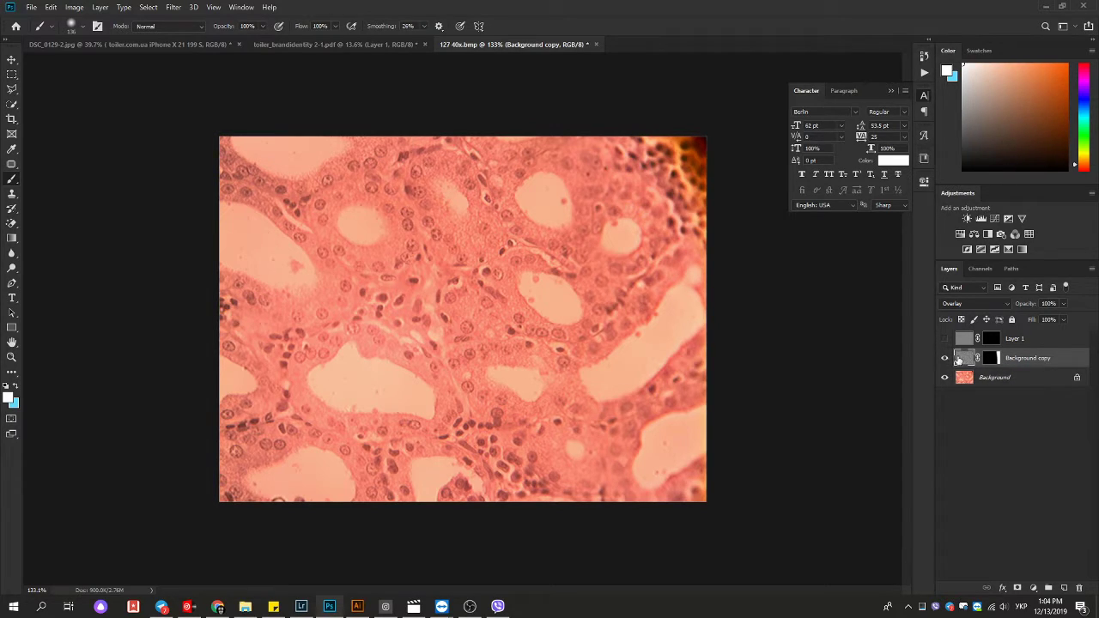
click(991, 358)
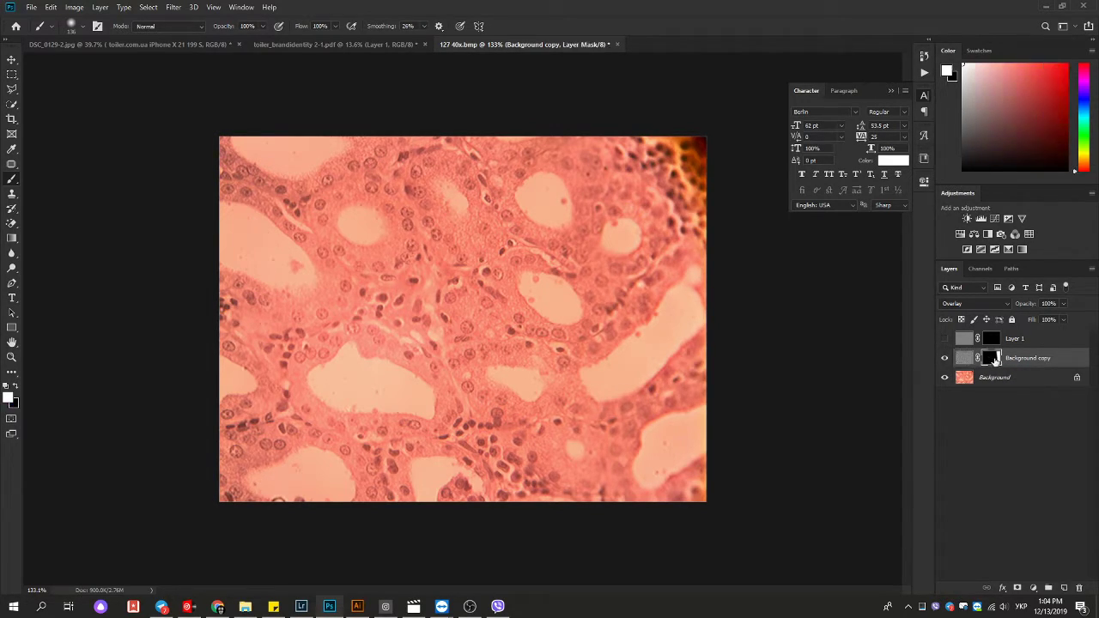
click(944, 358)
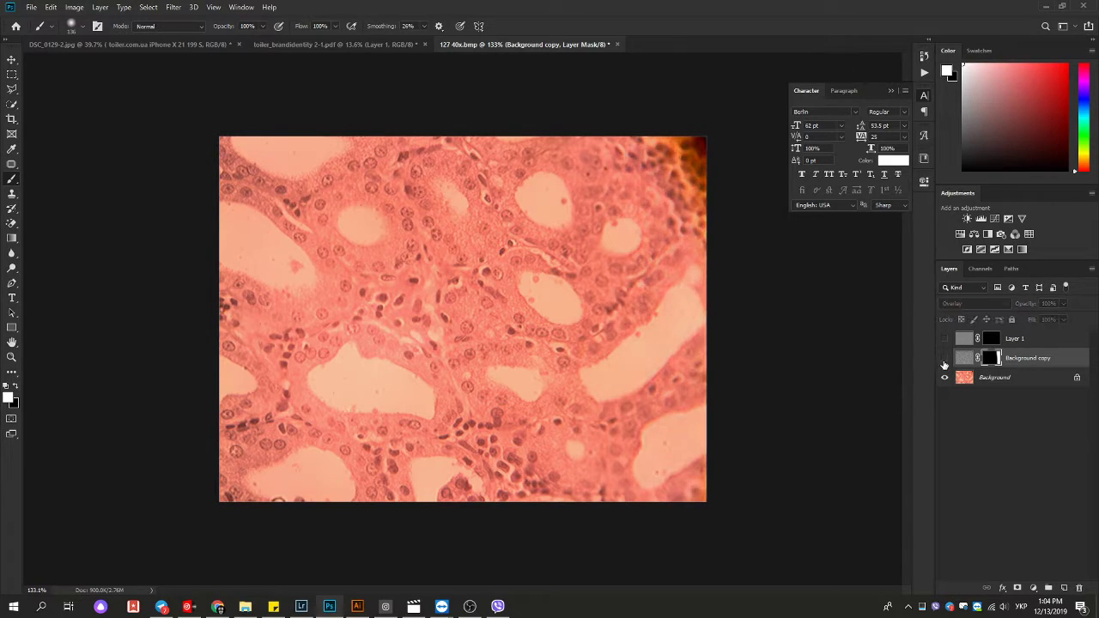
click(945, 358)
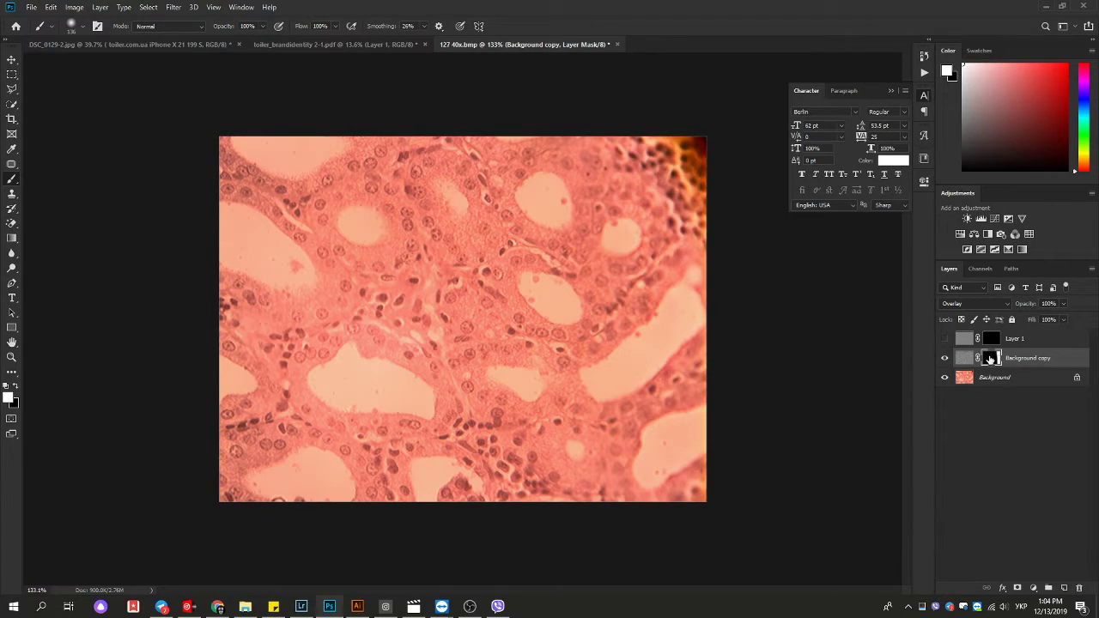
Paint white on Layer 1's mask along the right edge and make all layers visible
click(991, 340)
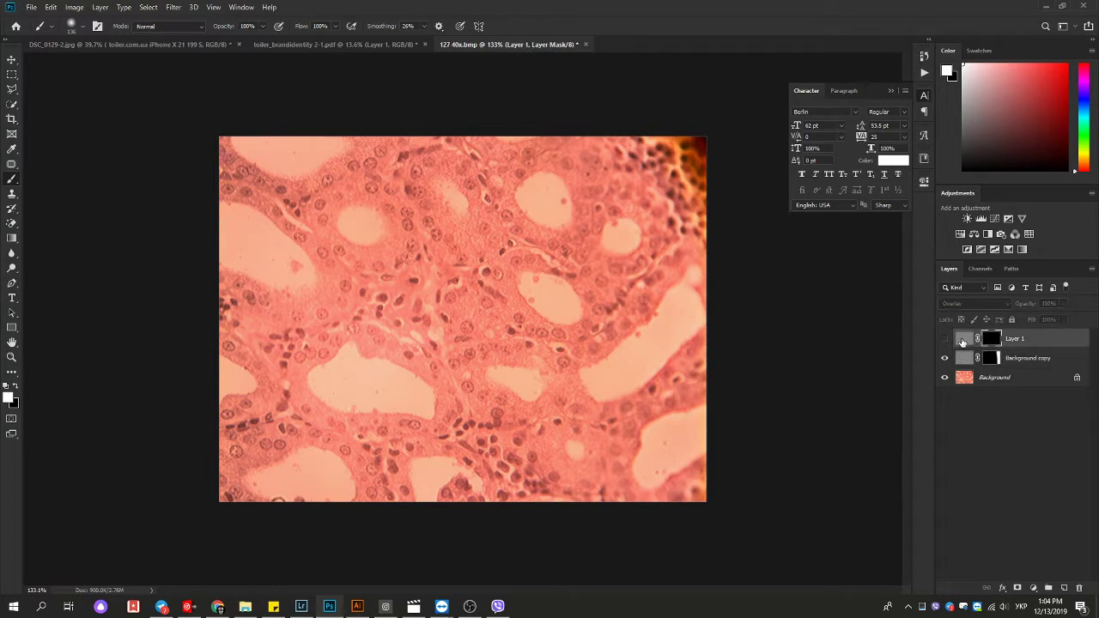
click(945, 340)
click(943, 340)
alt+click(945, 378)
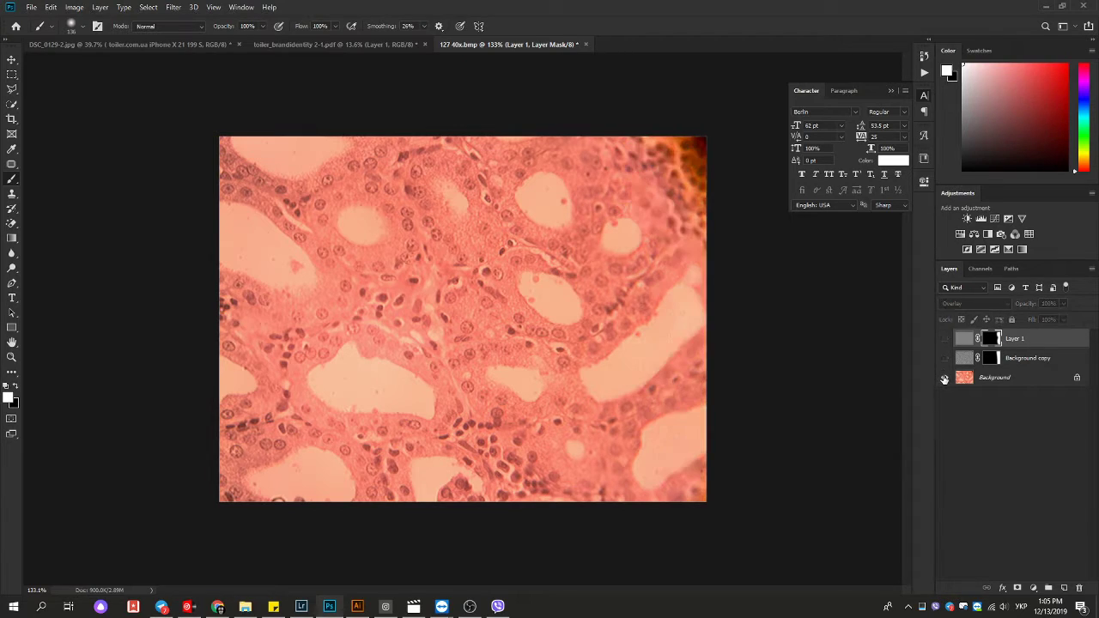
alt+click(945, 379)
alt+click(945, 379)
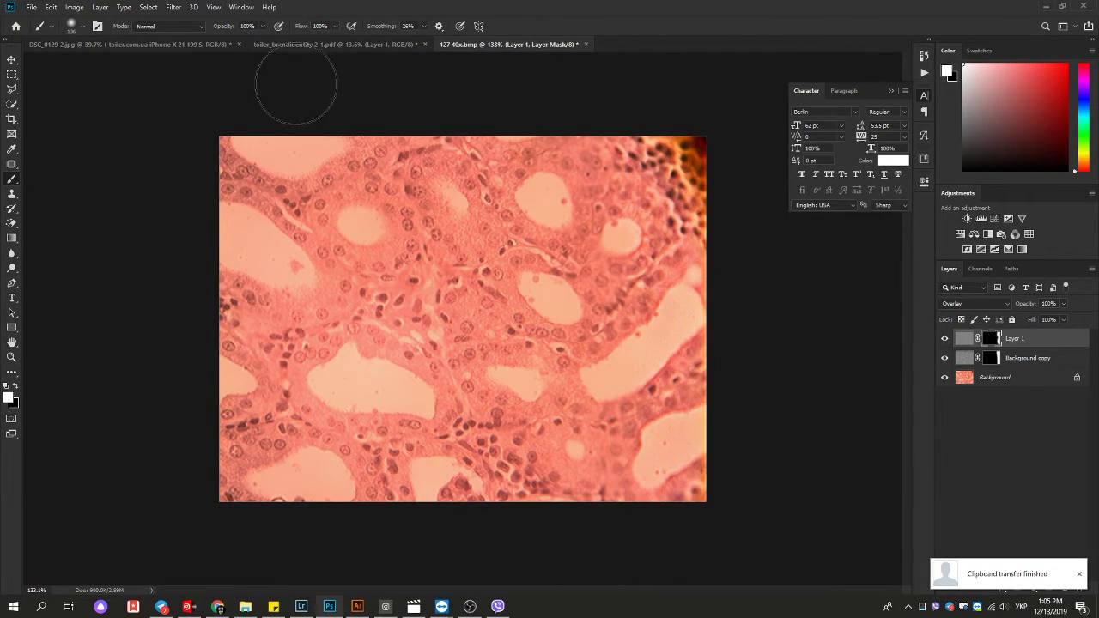
Merge Layer 1 and Background copy into the Background with Layer > Flatten Image
click(74, 7)
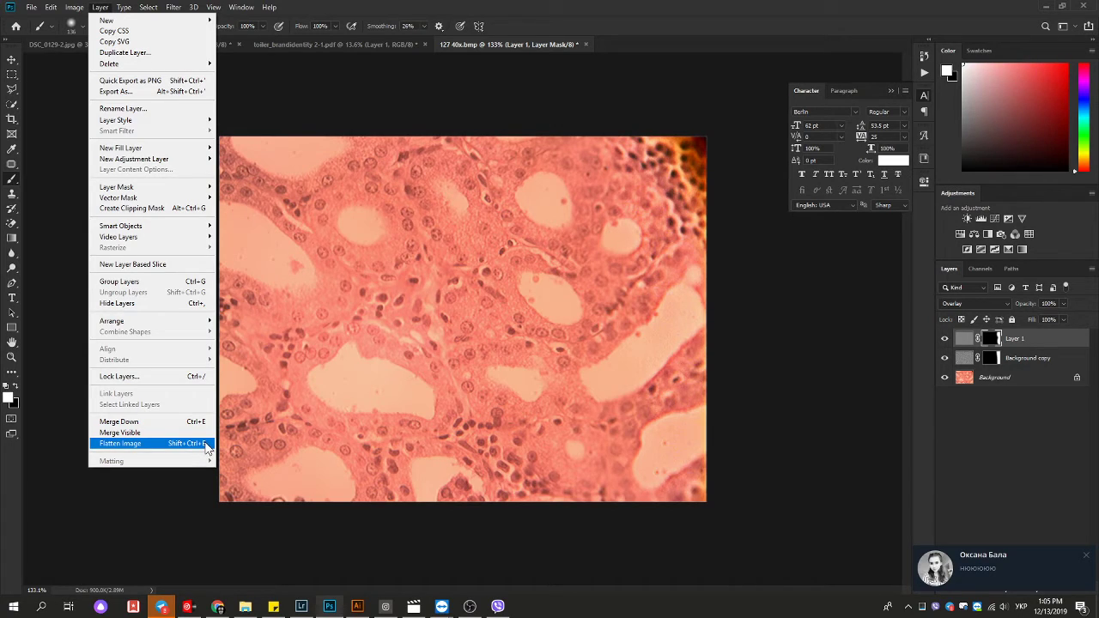
click(211, 443)
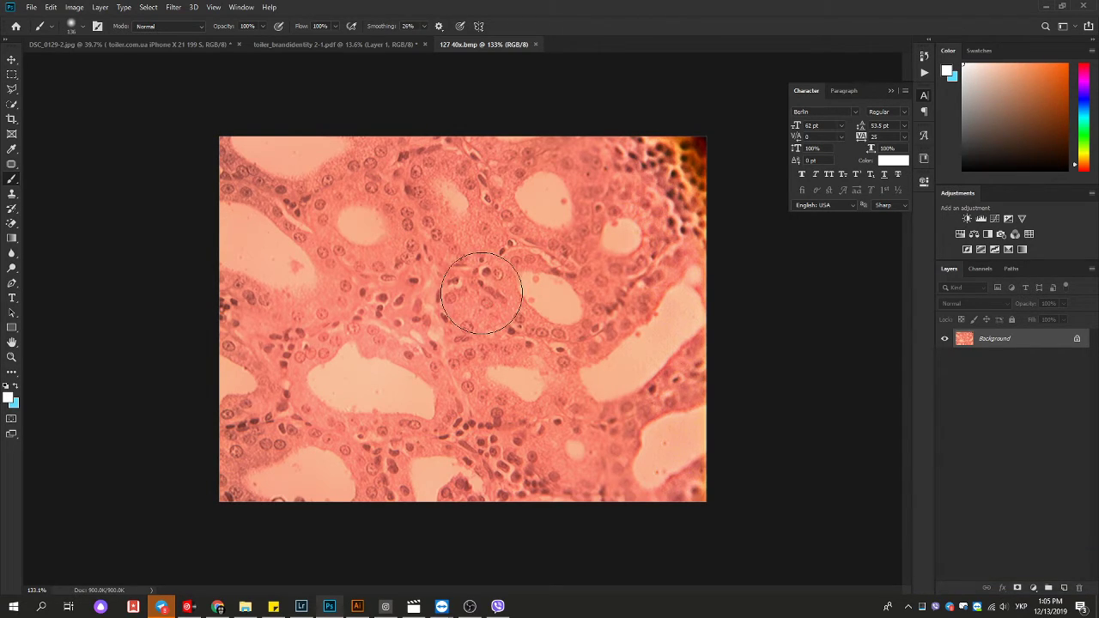
click(51, 7)
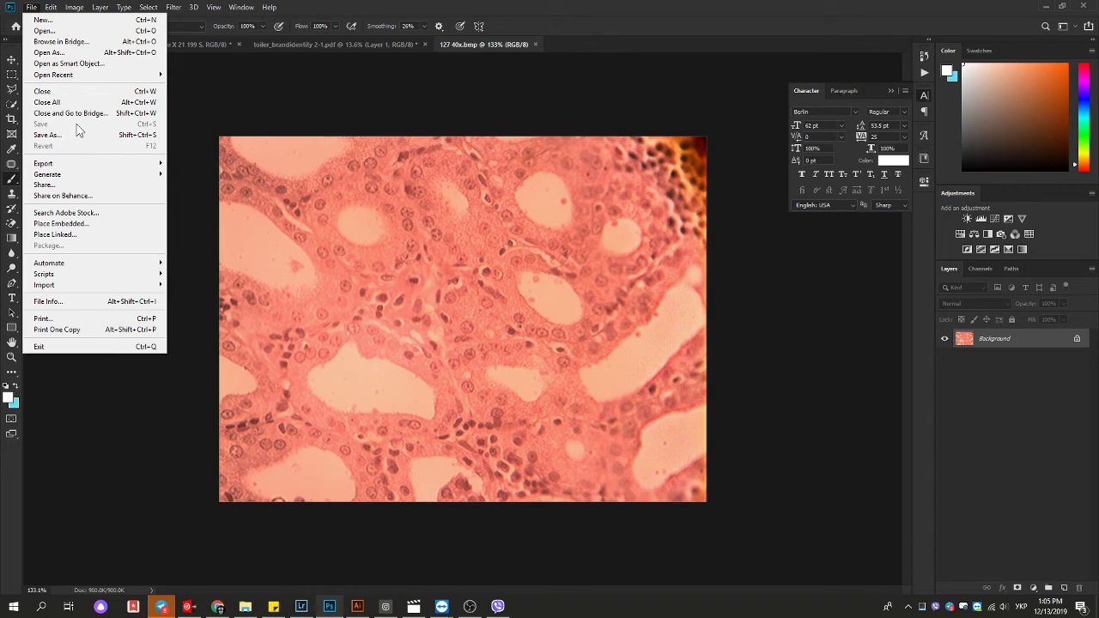
click(699, 12)
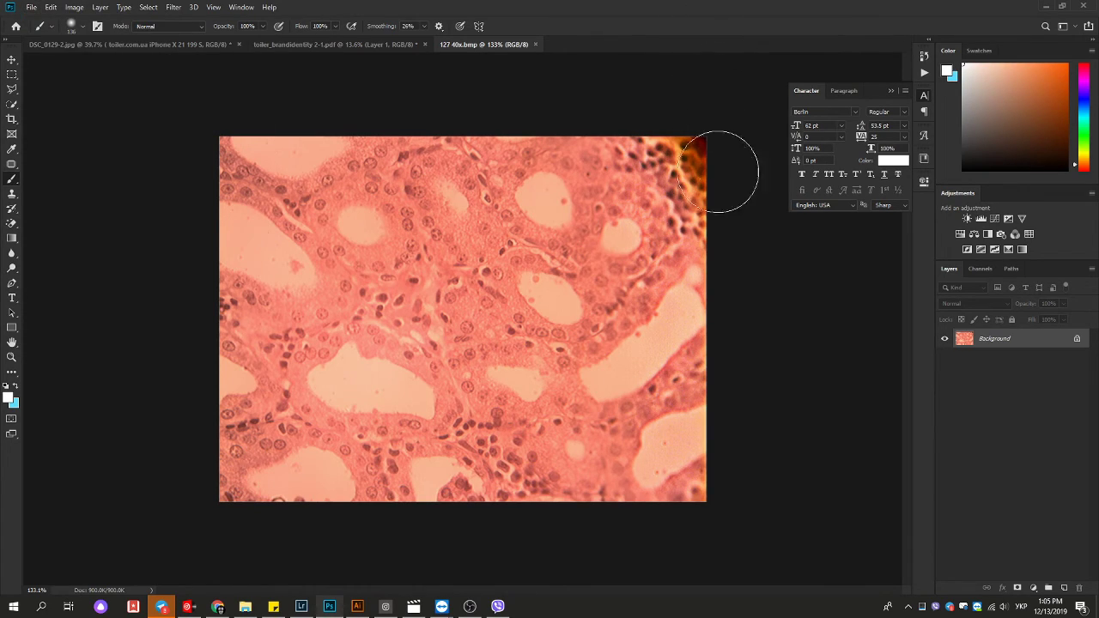